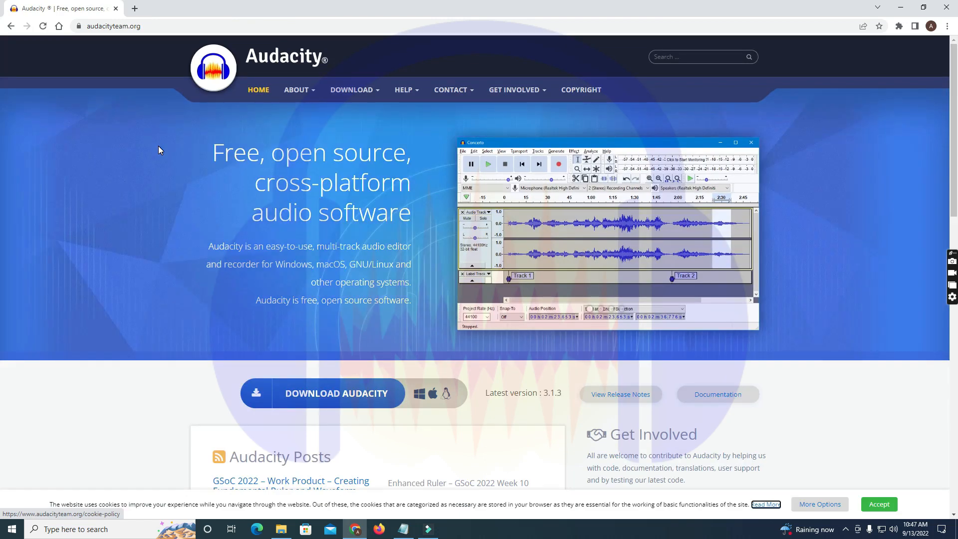
# Look over the Audacity homepage, from the download area to the feature overview.
pyautogui.scroll(-1, 588, 272)
pyautogui.scroll(1, 604, 238)
pyautogui.scroll(-15, 730, 265)
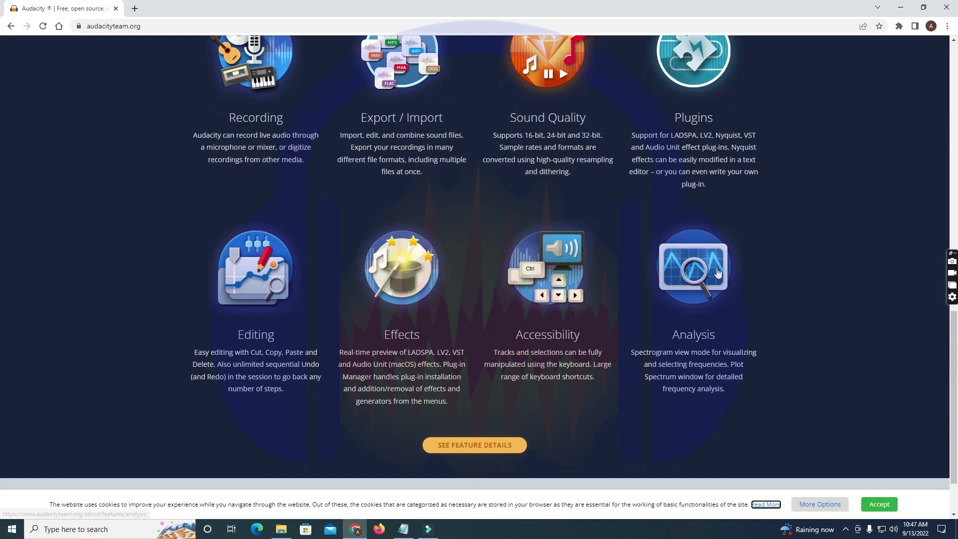
pyautogui.scroll(12, 730, 265)
pyautogui.scroll(4, 730, 265)
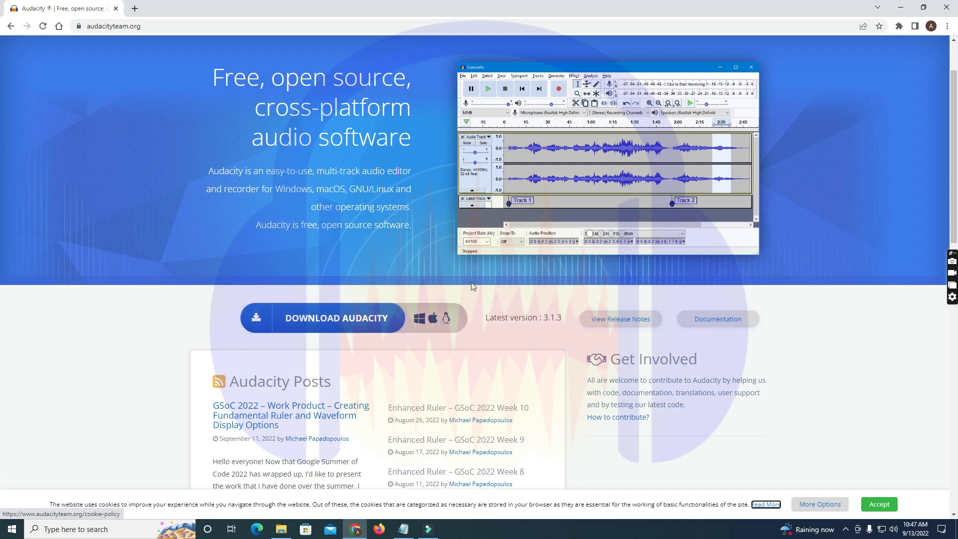
pyautogui.scroll(-2, 436, 318)
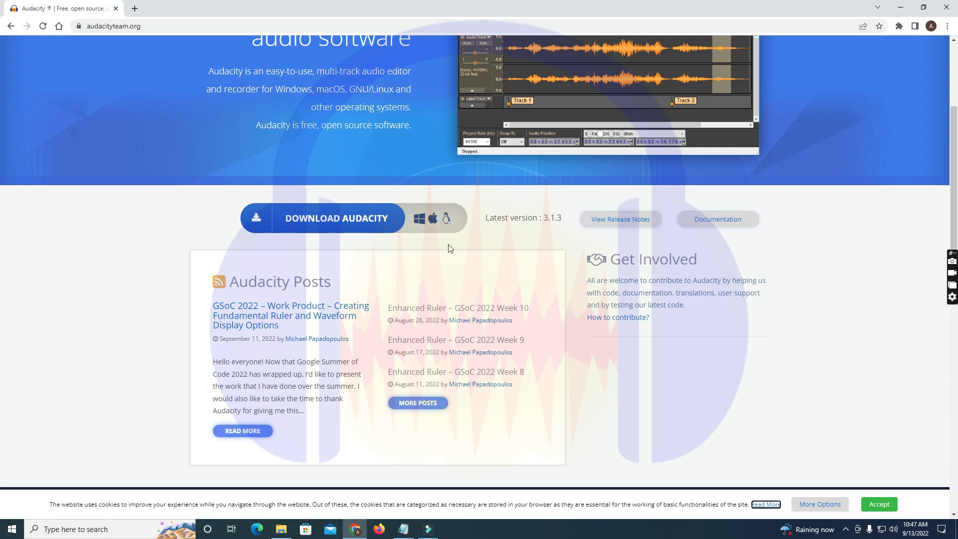
pyautogui.scroll(4, 543, 219)
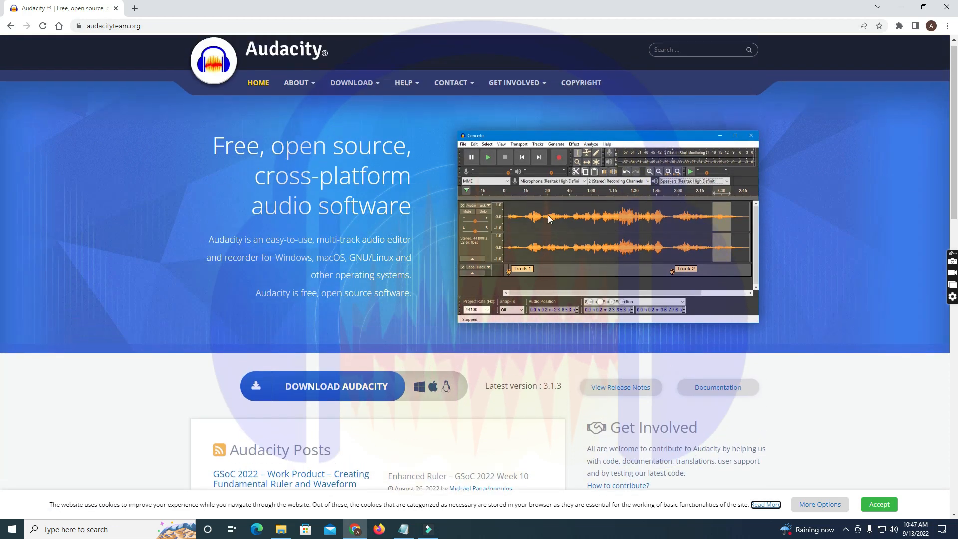
# Download the Audacity 3.1.3 installer for Windows from the website and keep the flagged file.
pyautogui.moveTo(352, 90)
pyautogui.click(351, 126)
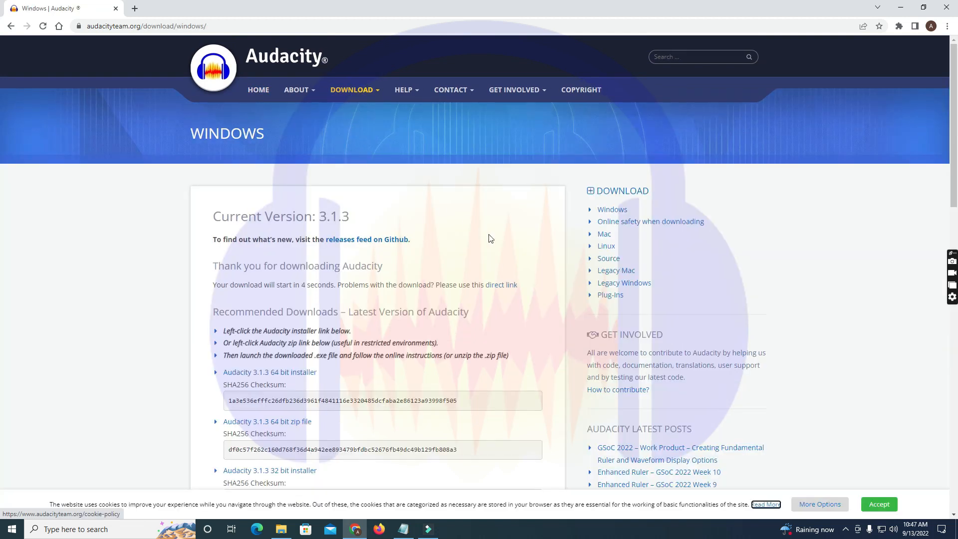
pyautogui.scroll(-10, 484, 223)
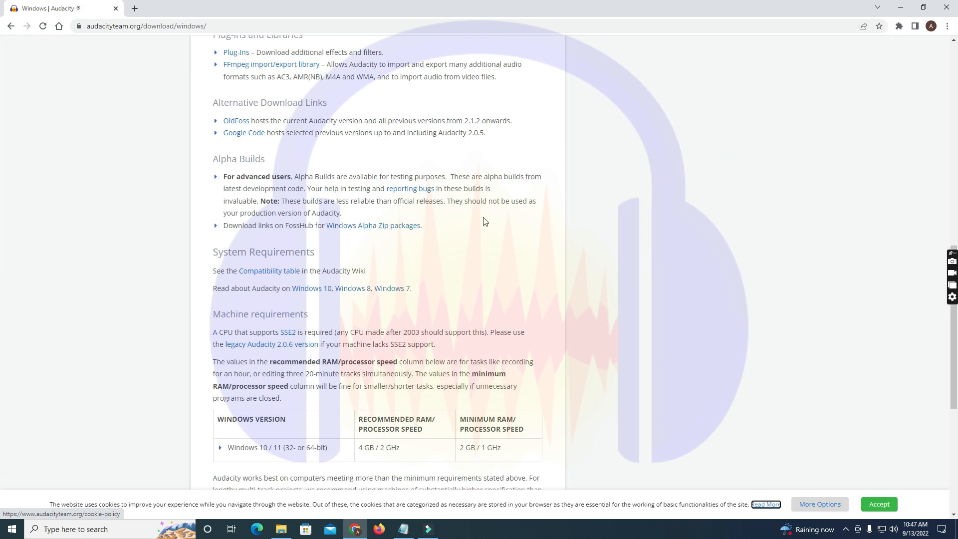
pyautogui.scroll(10, 487, 222)
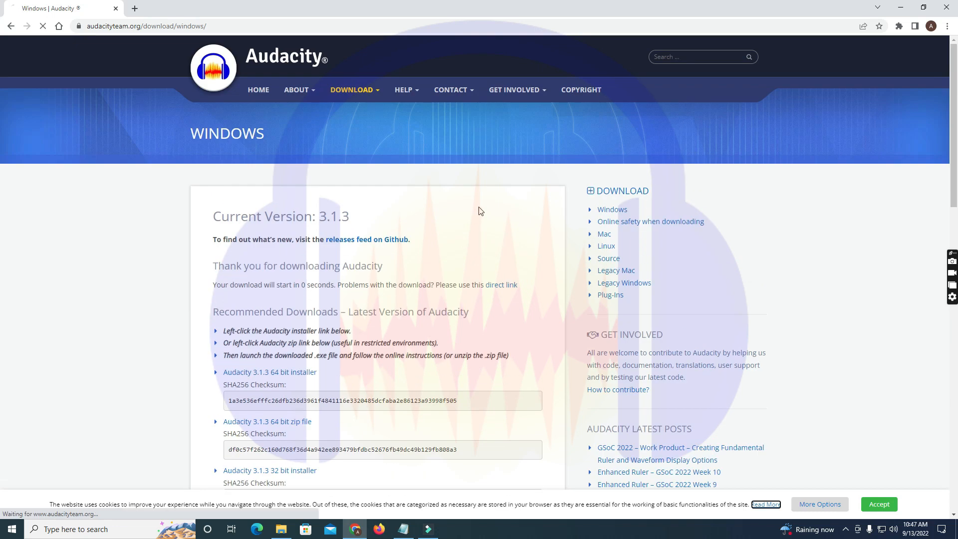
pyautogui.scroll(-10, 479, 209)
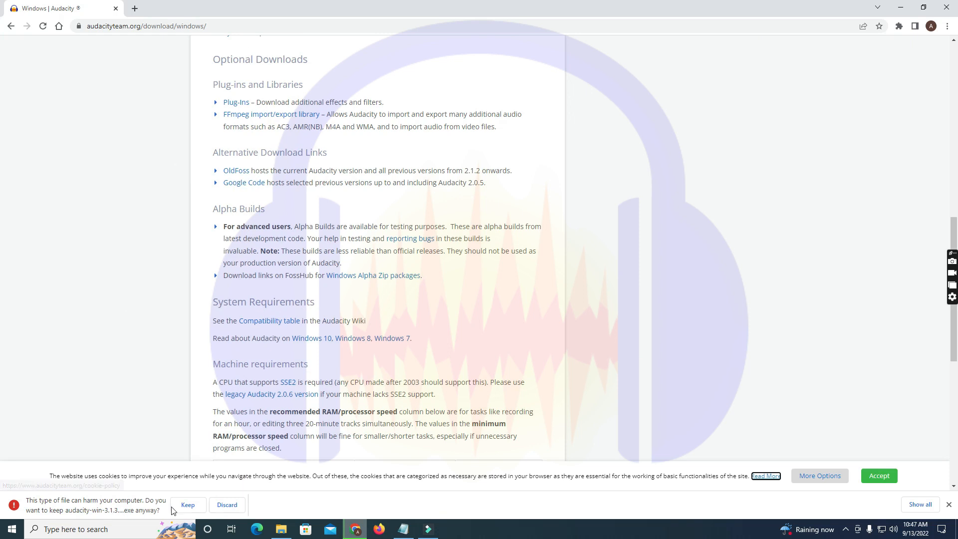
pyautogui.click(187, 505)
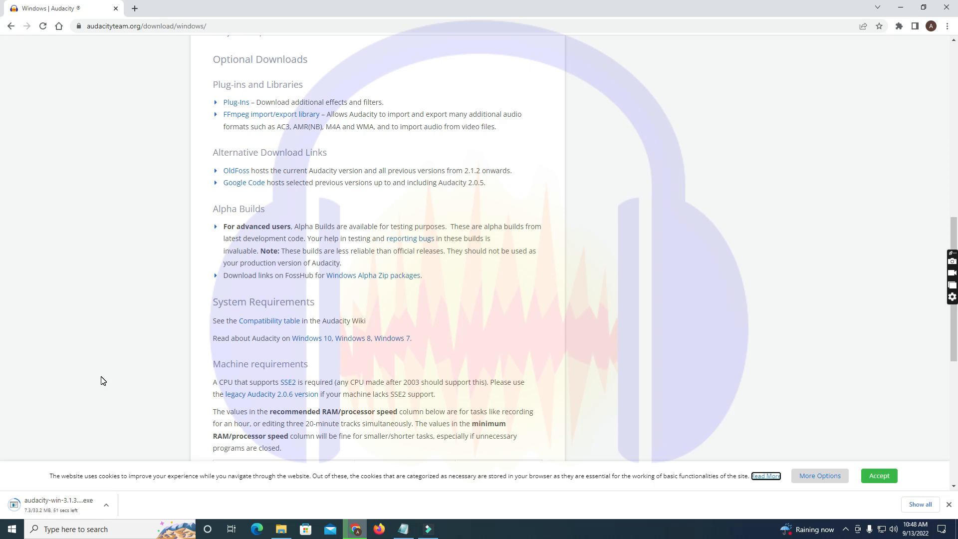
pyautogui.click(923, 13)
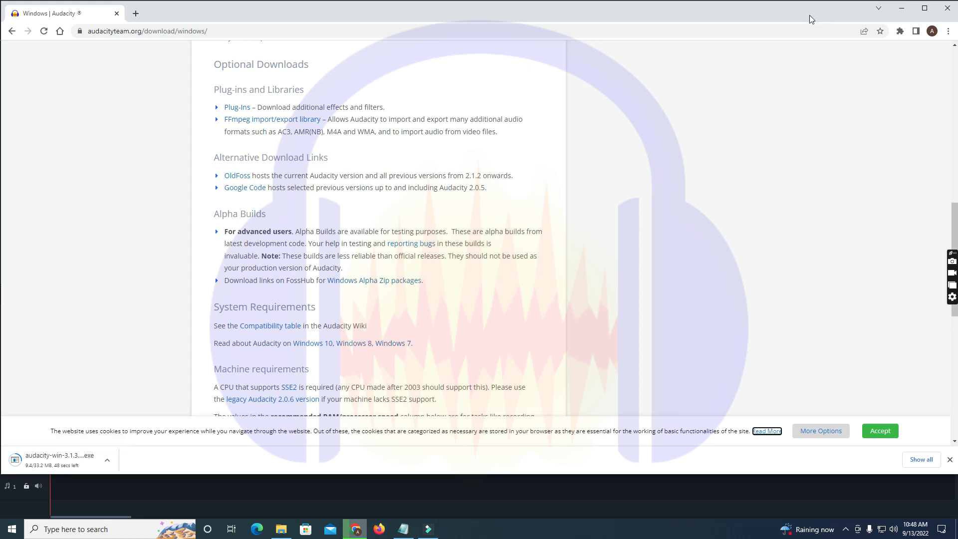
pyautogui.click(838, 6)
pyautogui.moveTo(837, 4)
pyautogui.mouseDown()
pyautogui.moveTo(837, 28)
pyautogui.moveTo(819, 10)
pyautogui.mouseUp()
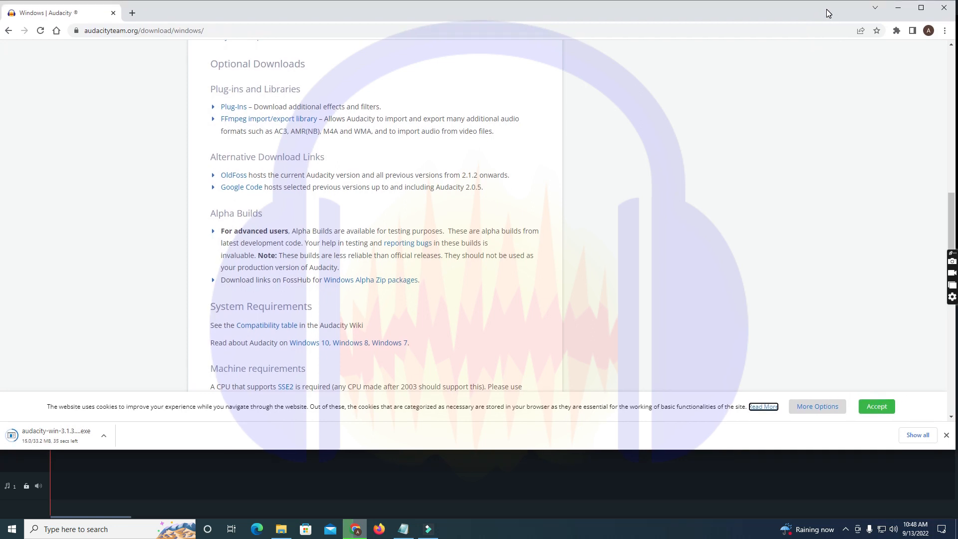
pyautogui.click(920, 9)
pyautogui.click(920, 8)
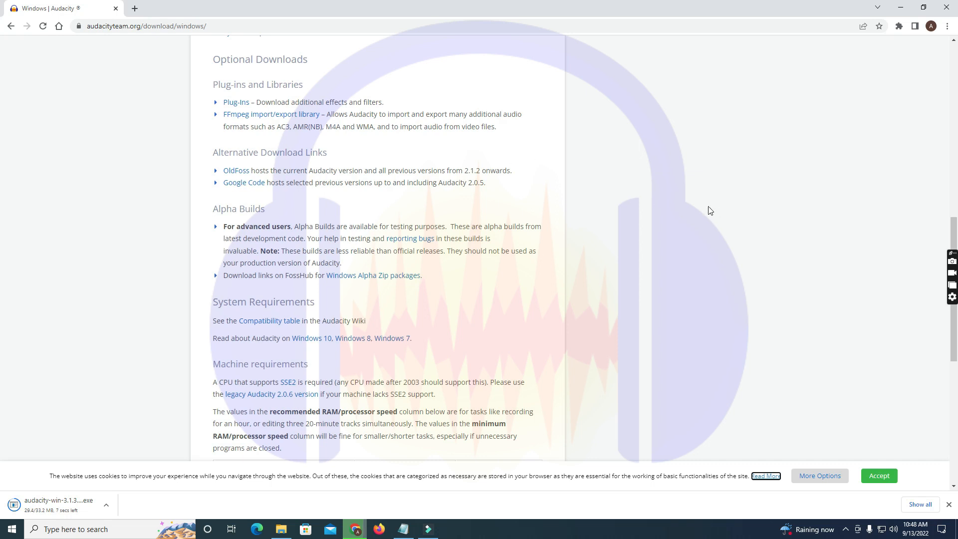
# Return to the Audacity homepage and highlight the latest version number beside the download link.
pyautogui.scroll(8, 708, 208)
pyautogui.moveTo(407, 94)
pyautogui.click(261, 91)
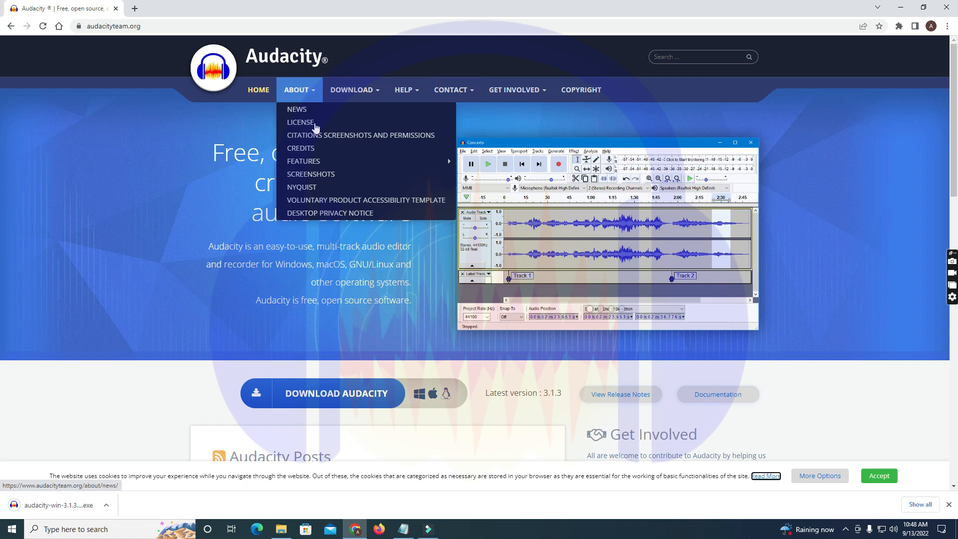
pyautogui.scroll(-3, 561, 229)
pyautogui.scroll(-2, 561, 229)
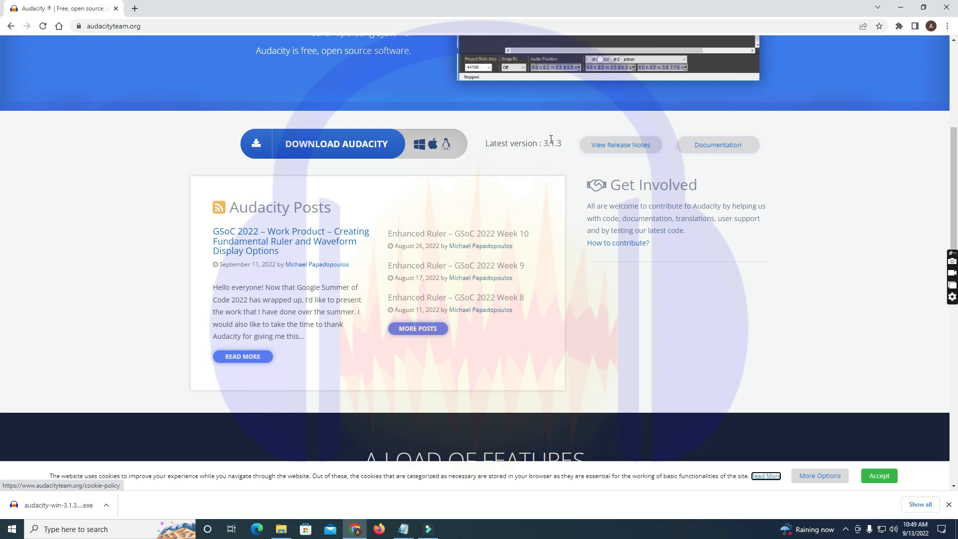
pyautogui.moveTo(566, 145); pyautogui.dragTo(461, 144)
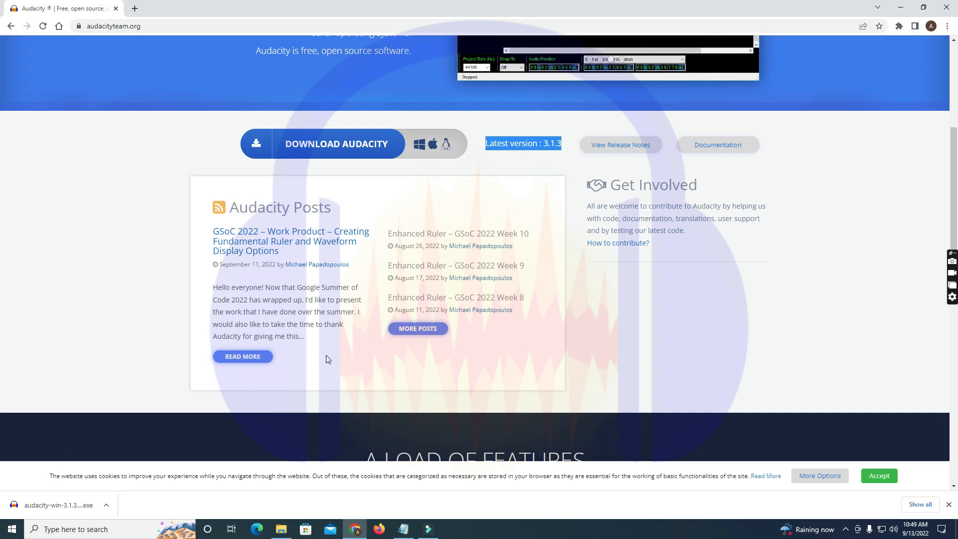
# Run the downloaded Audacity installer in English and try to install it into C:\Program Files\Audacity.
pyautogui.click(71, 508)
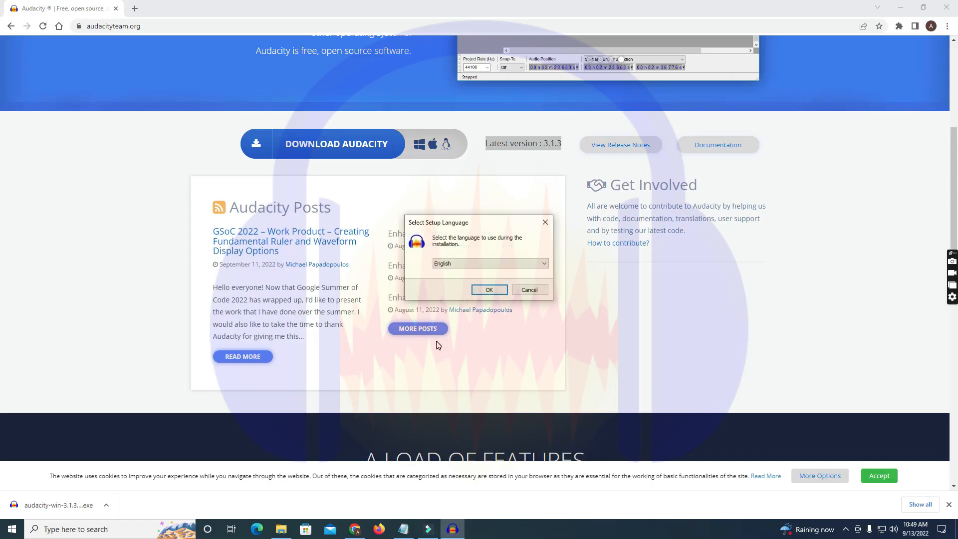
pyautogui.press('Return')
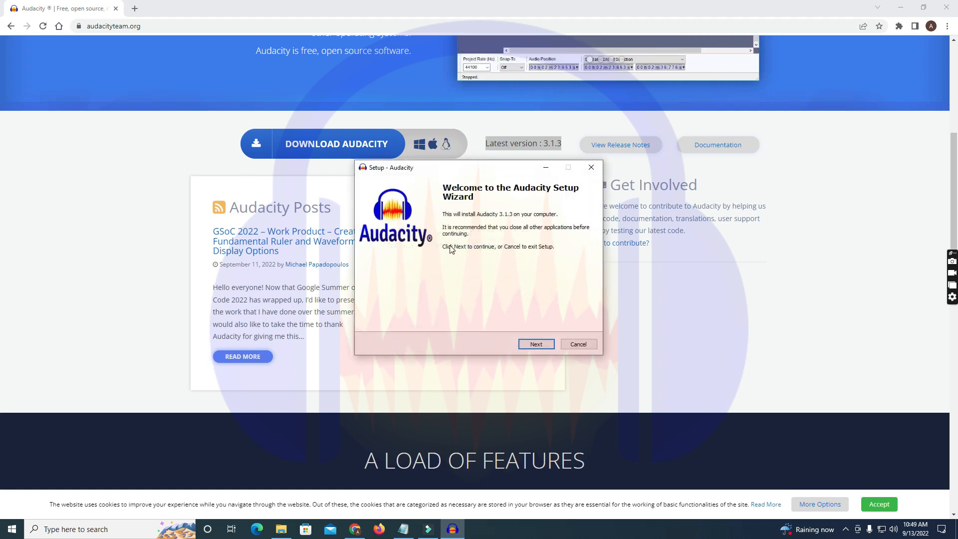
pyautogui.click(537, 345)
pyautogui.click(537, 345)
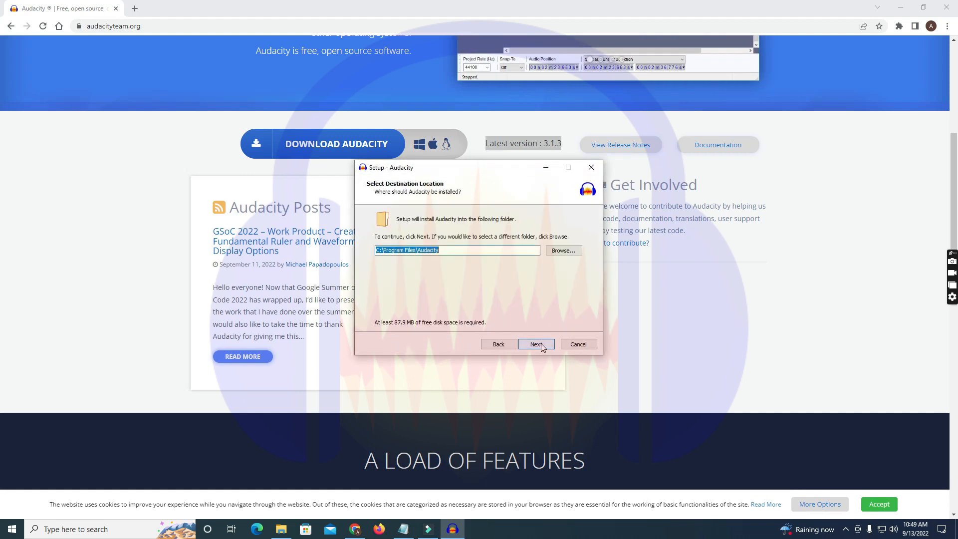
pyautogui.click(544, 345)
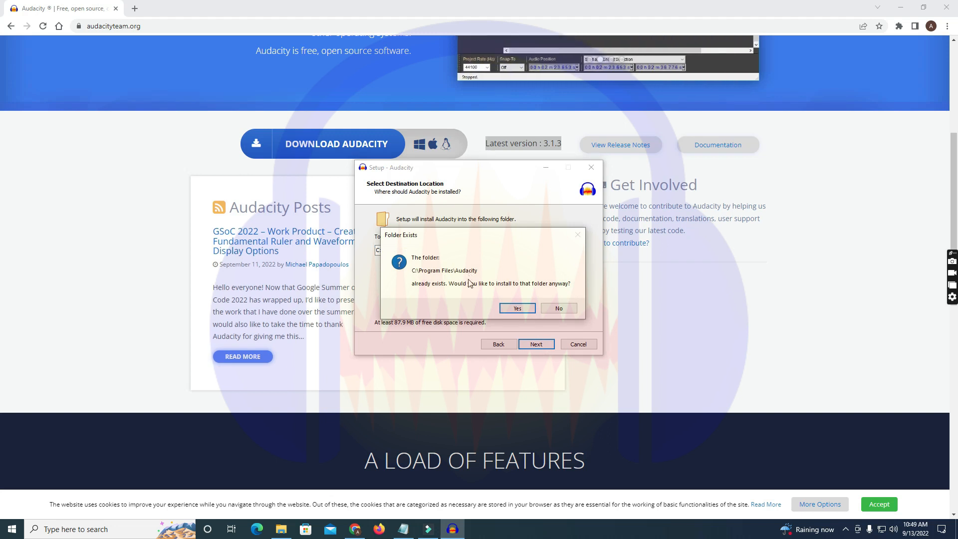
# Decline installing into the existing Audacity folder and exit the setup.
pyautogui.click(560, 307)
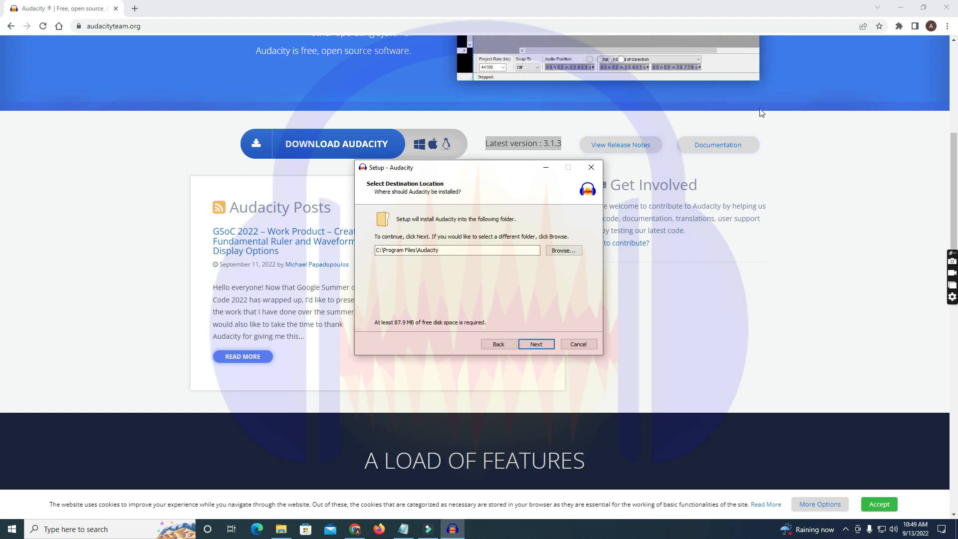
pyautogui.click(591, 168)
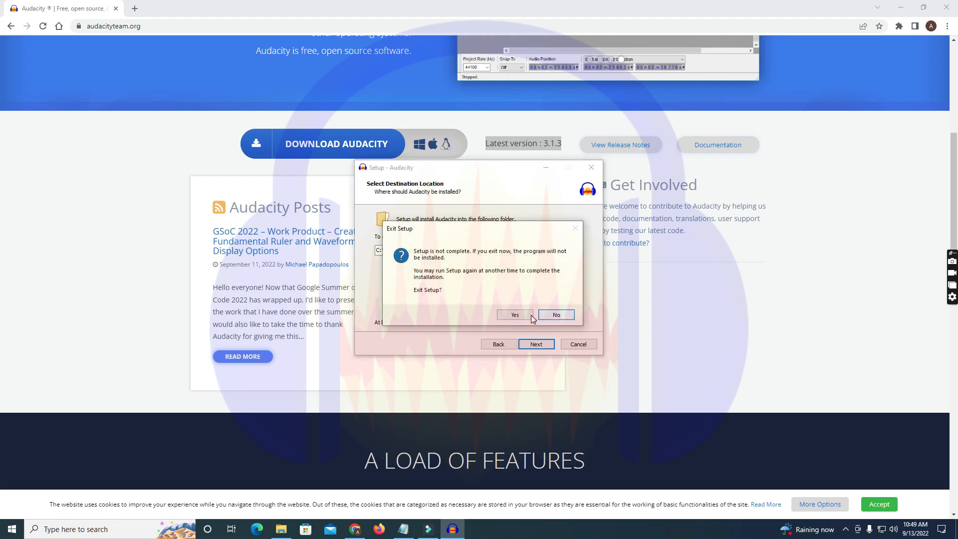
pyautogui.click(517, 317)
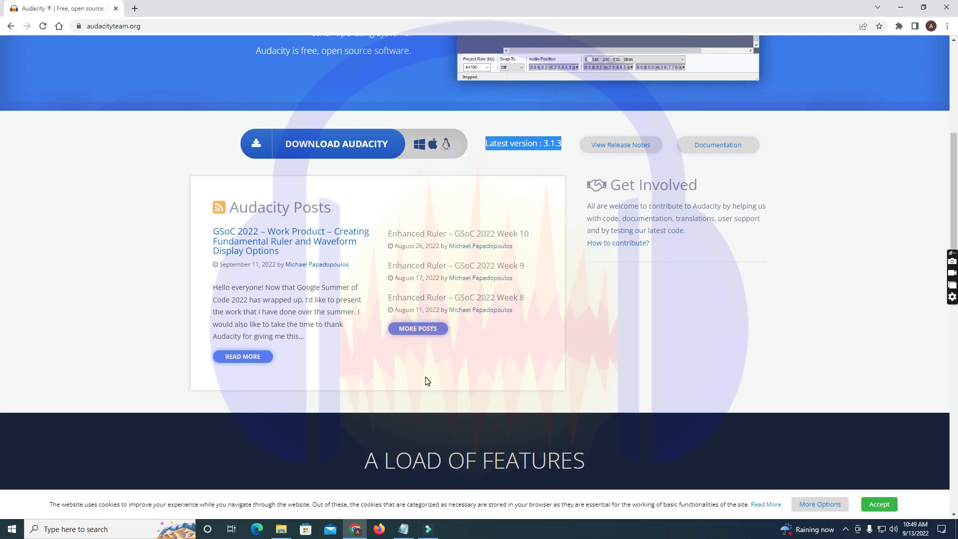
# Launch the installed Audacity program.
pyautogui.click(12, 529)
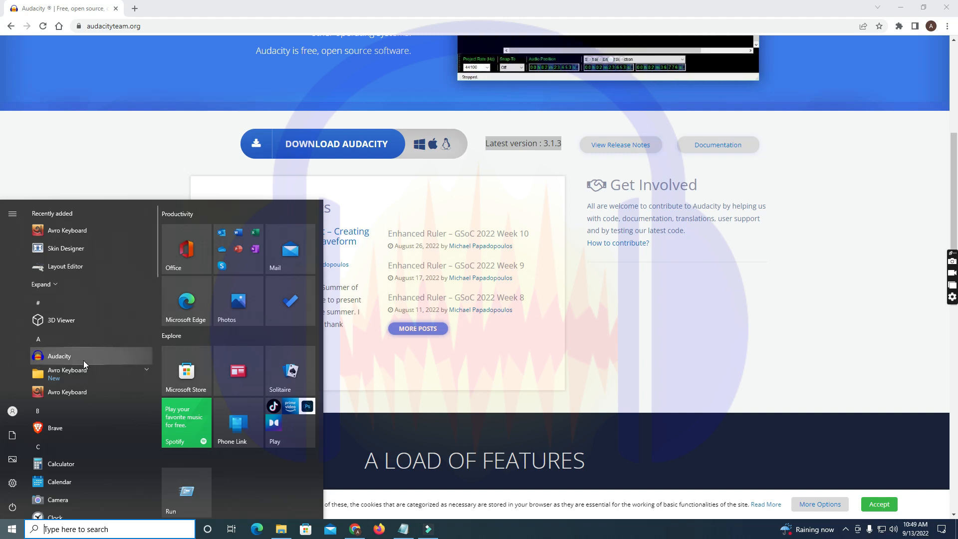
pyautogui.click(56, 357)
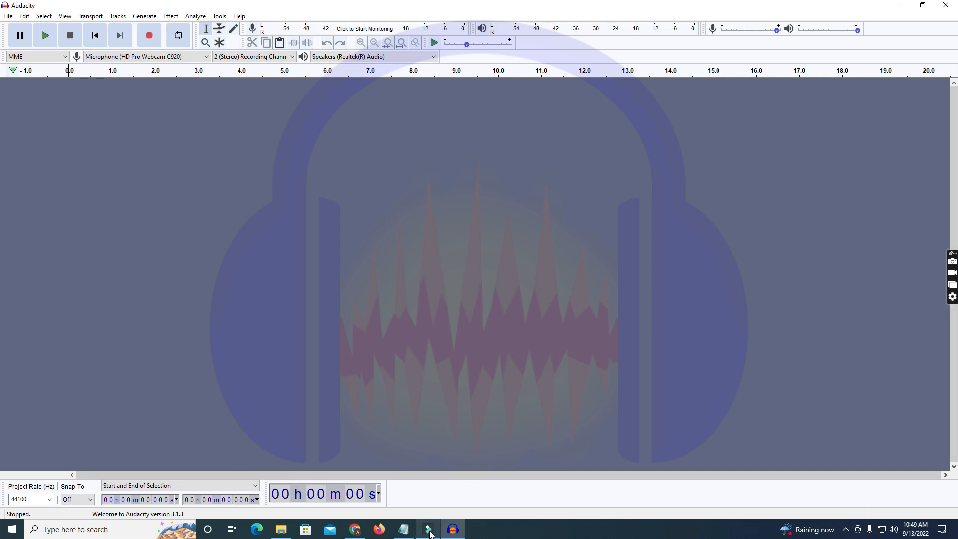
# Switch to Wondershare Filmora9 and bring up its PC screen recorder.
pyautogui.moveTo(430, 534)
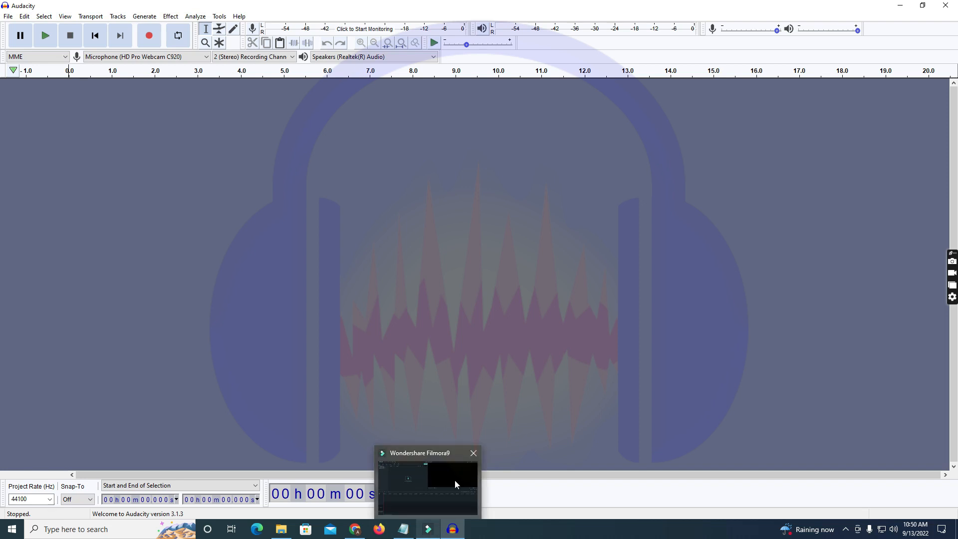
pyautogui.click(431, 534)
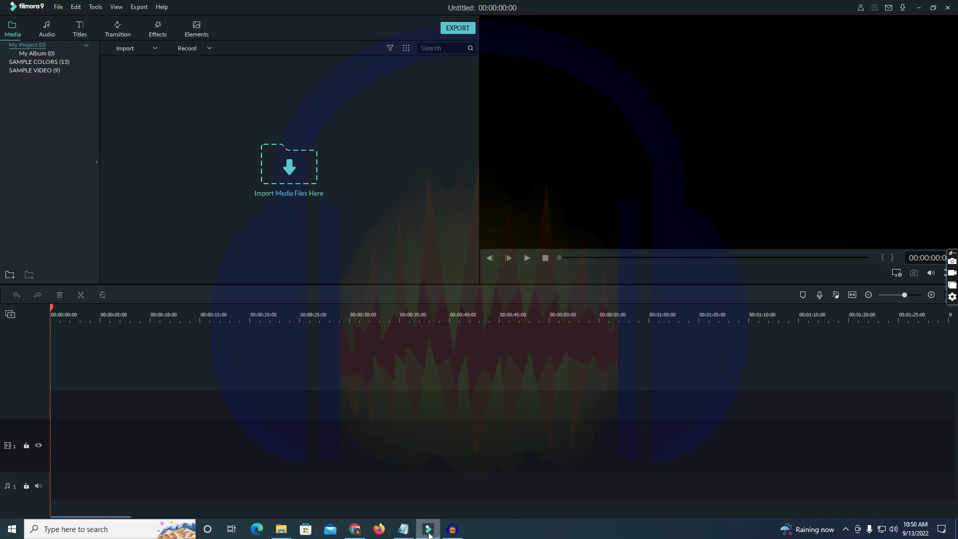
pyautogui.click(212, 47)
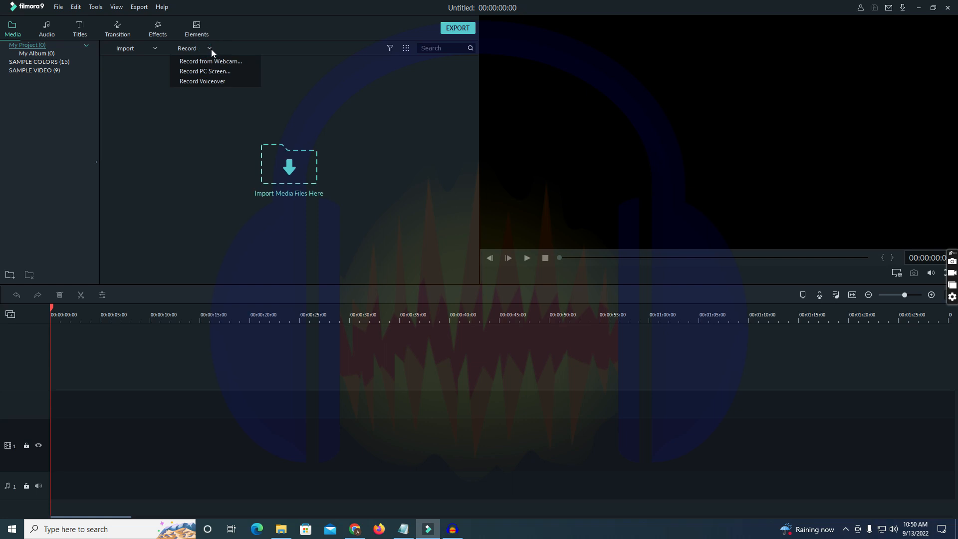
pyautogui.click(222, 73)
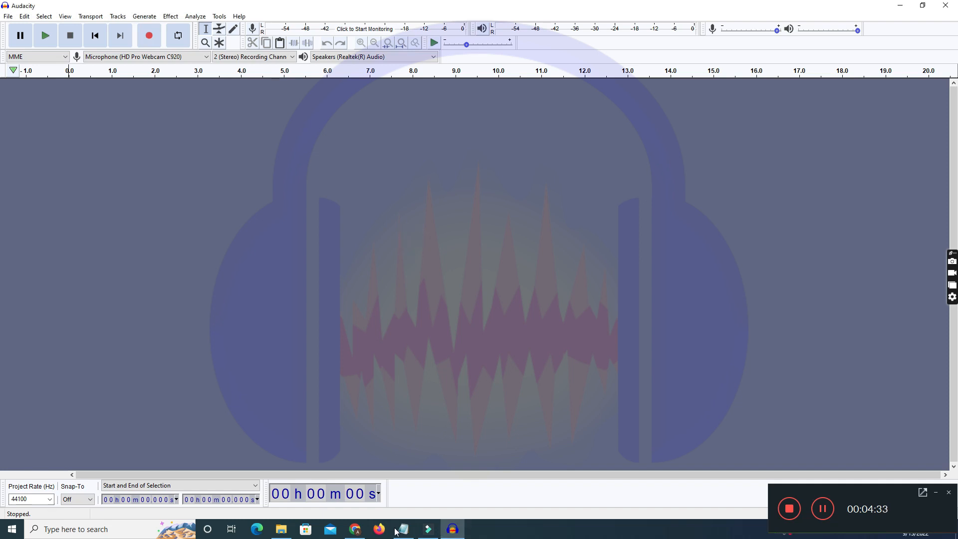
# Return to Audacity and set the recording device to Microphone (Realtek(R) Audio) with 1 (Mono) Recording Channel.
pyautogui.click(455, 531)
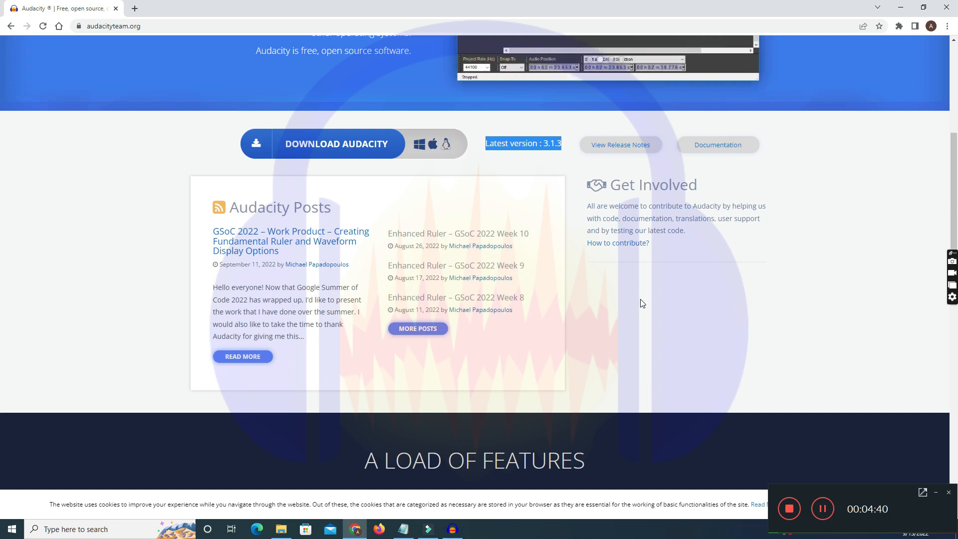
pyautogui.click(459, 532)
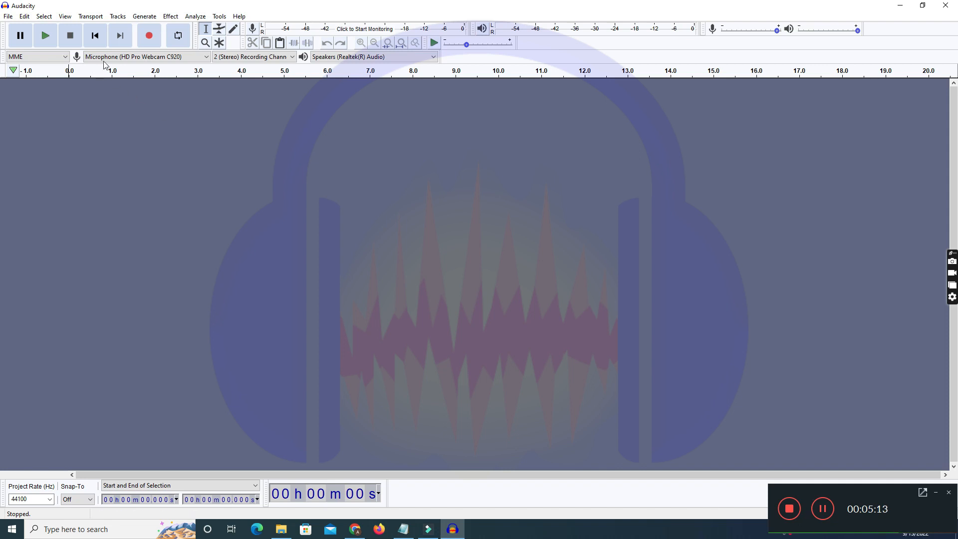
pyautogui.click(205, 57)
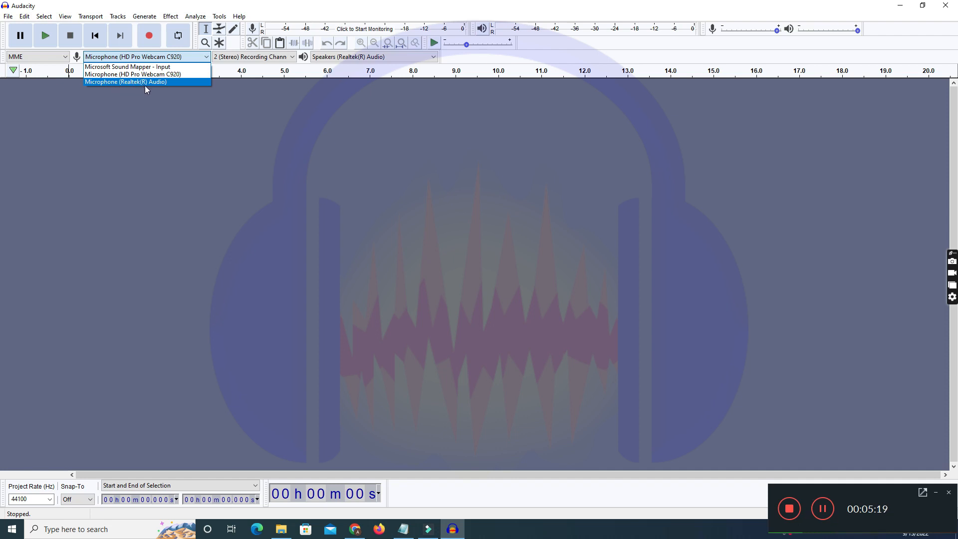
pyautogui.click(160, 82)
pyautogui.click(198, 127)
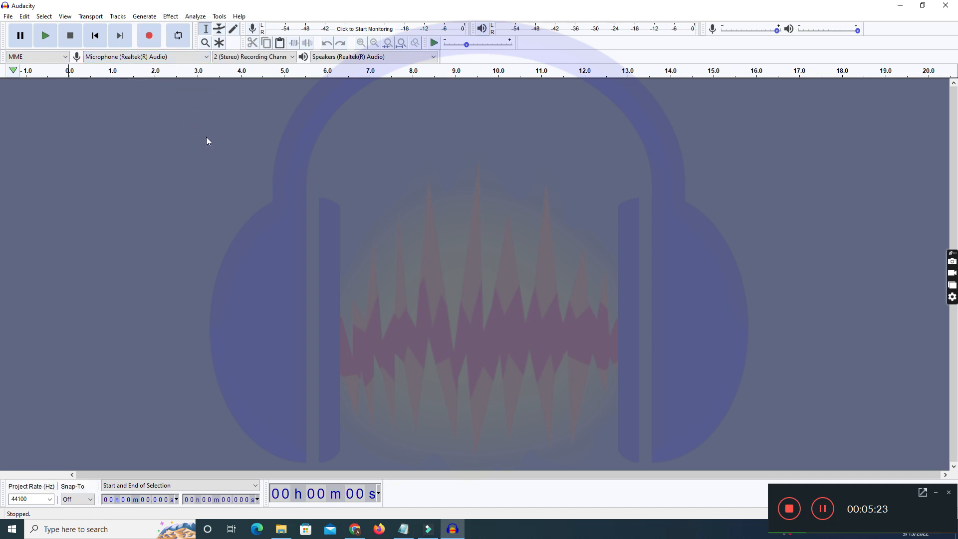
pyautogui.click(260, 58)
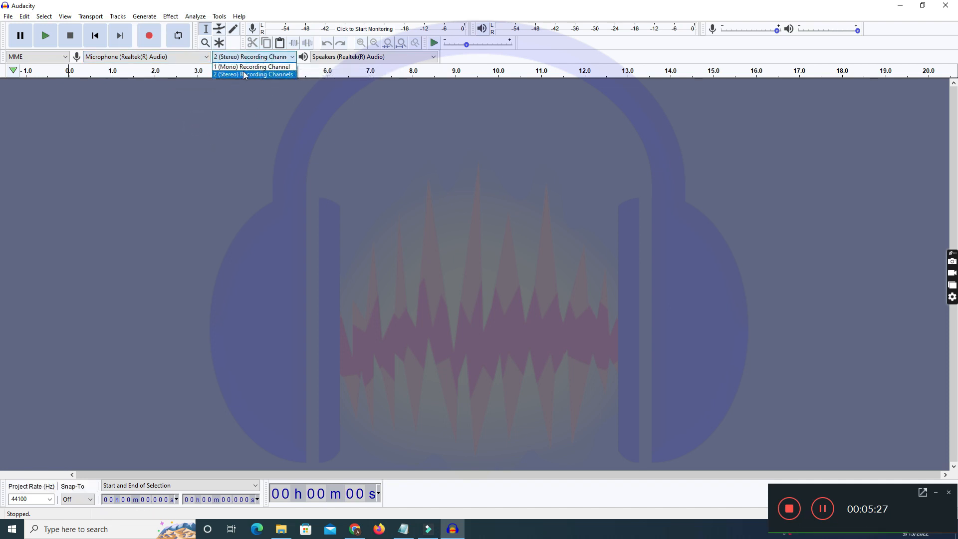
pyautogui.click(248, 67)
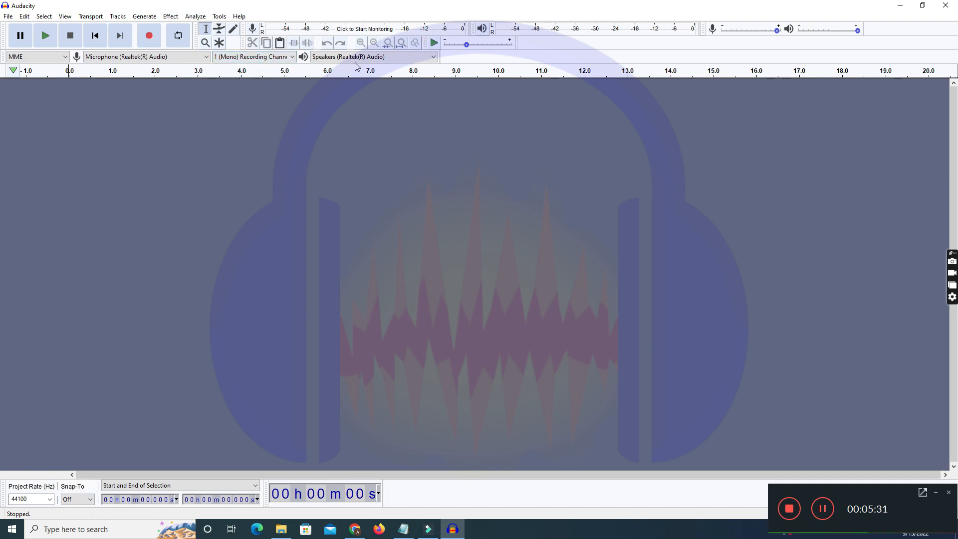
# Keep Speakers (Realtek(R) Audio) as the playback device and record a microphone track of about 64 seconds.
pyautogui.click(387, 59)
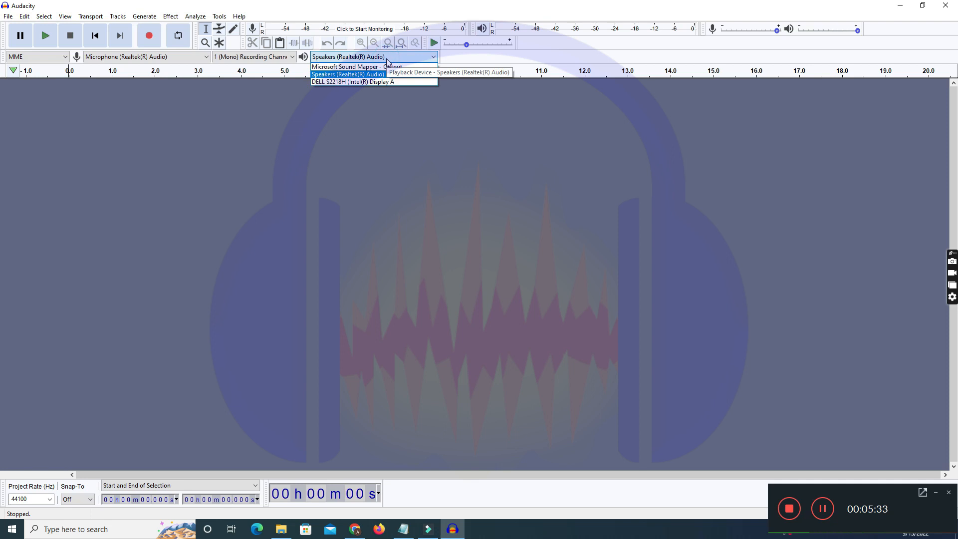
pyautogui.click(388, 60)
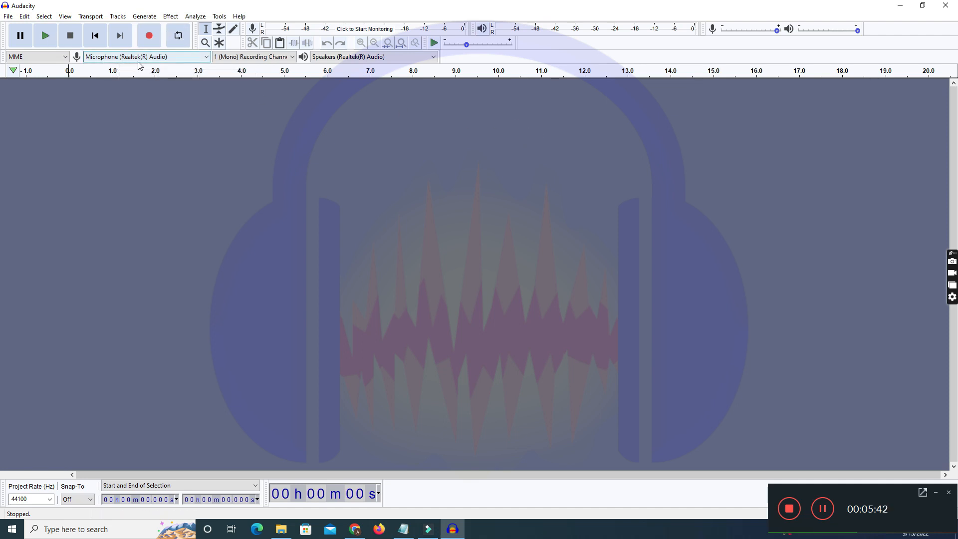
pyautogui.click(149, 36)
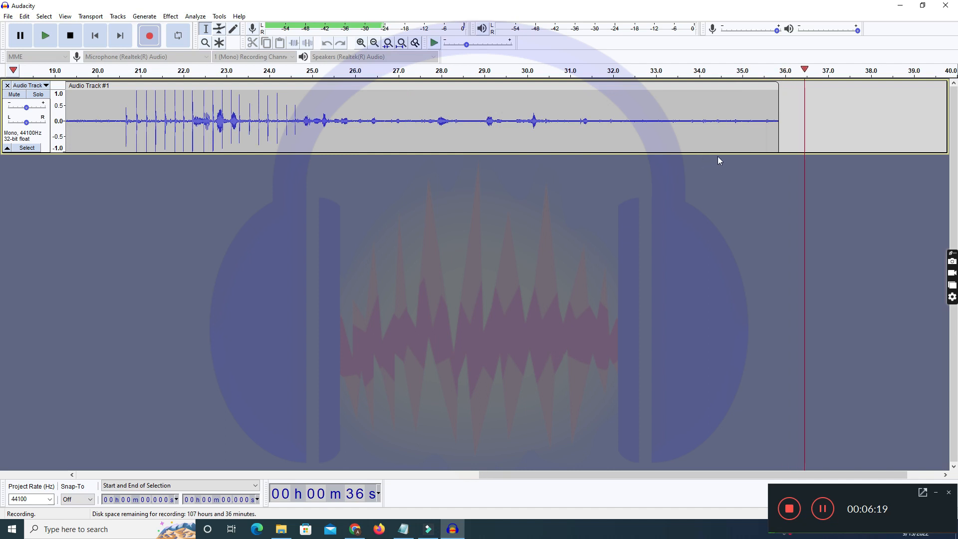
pyautogui.click(923, 493)
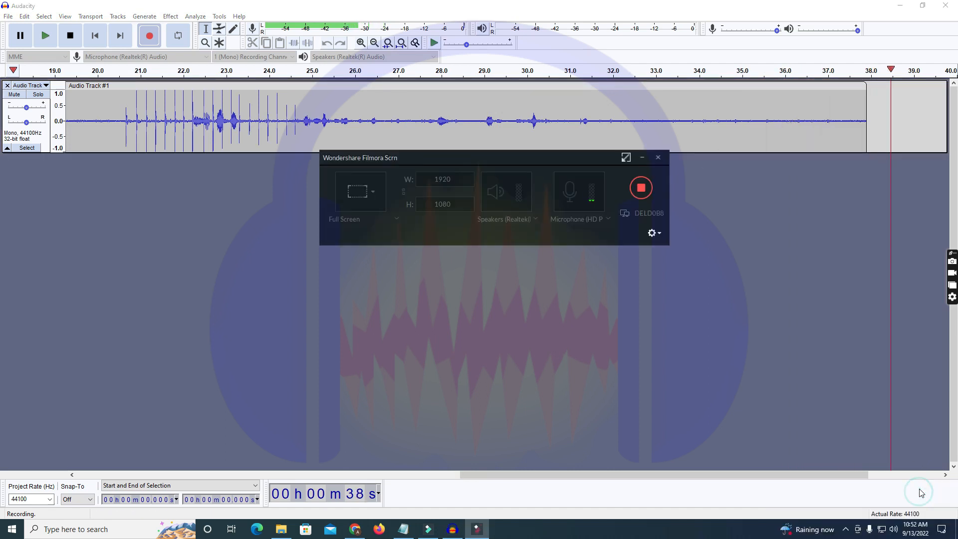
pyautogui.click(625, 158)
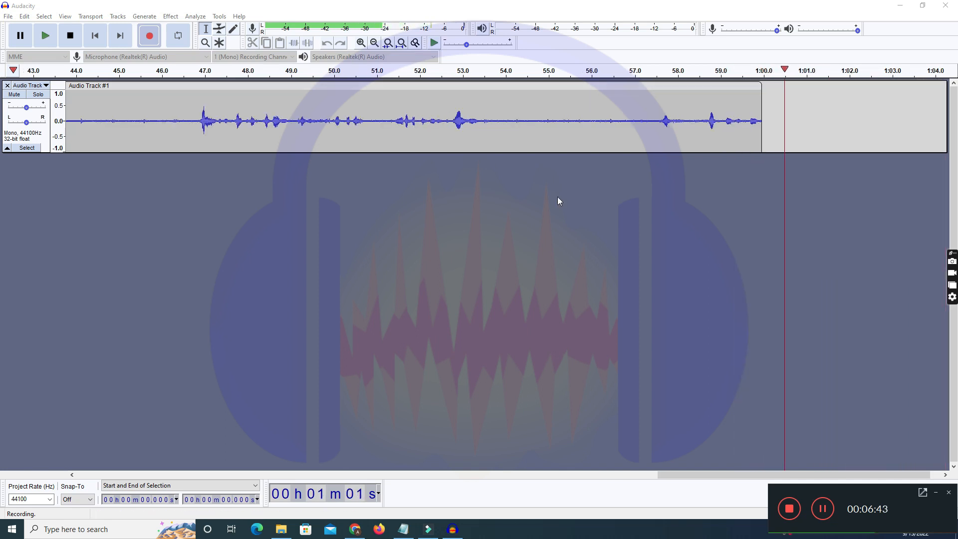
pyautogui.press('space')
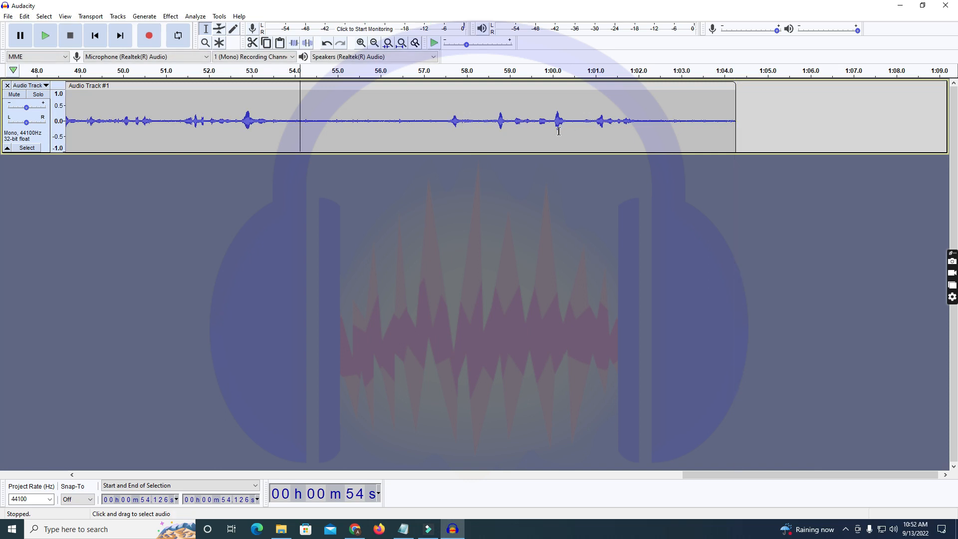
# Examine the recorded waveform from start to end, selecting the quiet passage from about 39.5 to 45.6 seconds.
pyautogui.click(436, 113)
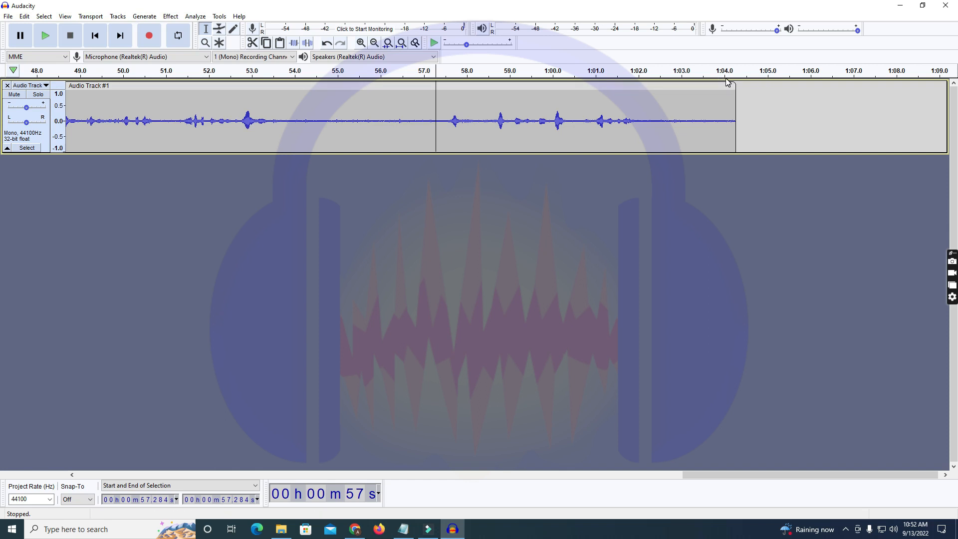
pyautogui.moveTo(743, 475); pyautogui.dragTo(74, 409)
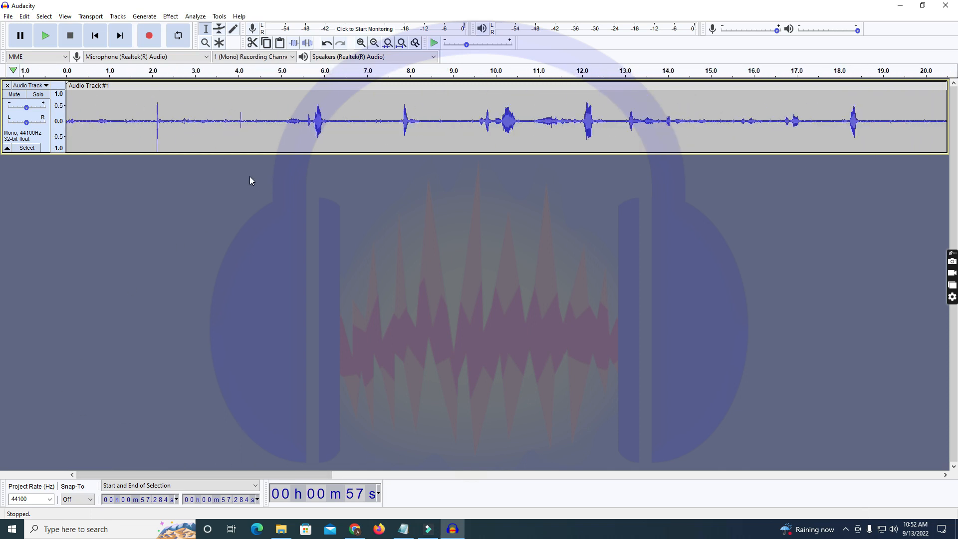
pyautogui.moveTo(327, 475); pyautogui.dragTo(765, 466)
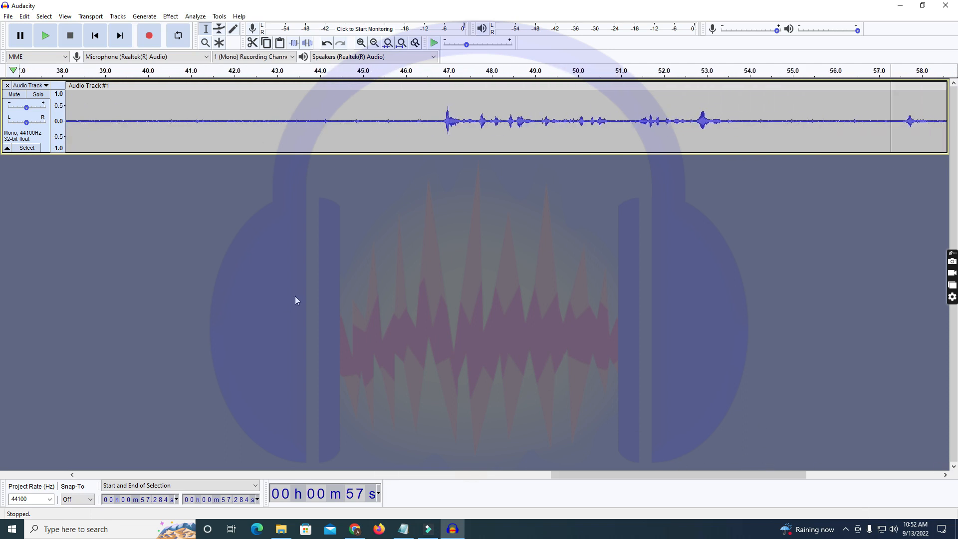
pyautogui.moveTo(126, 129); pyautogui.dragTo(388, 128)
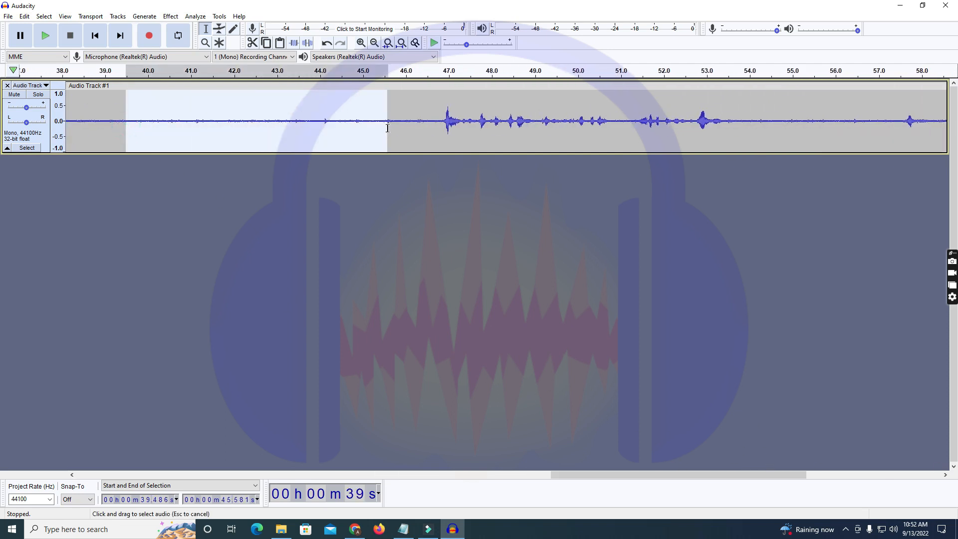
pyautogui.moveTo(593, 472); pyautogui.dragTo(756, 453)
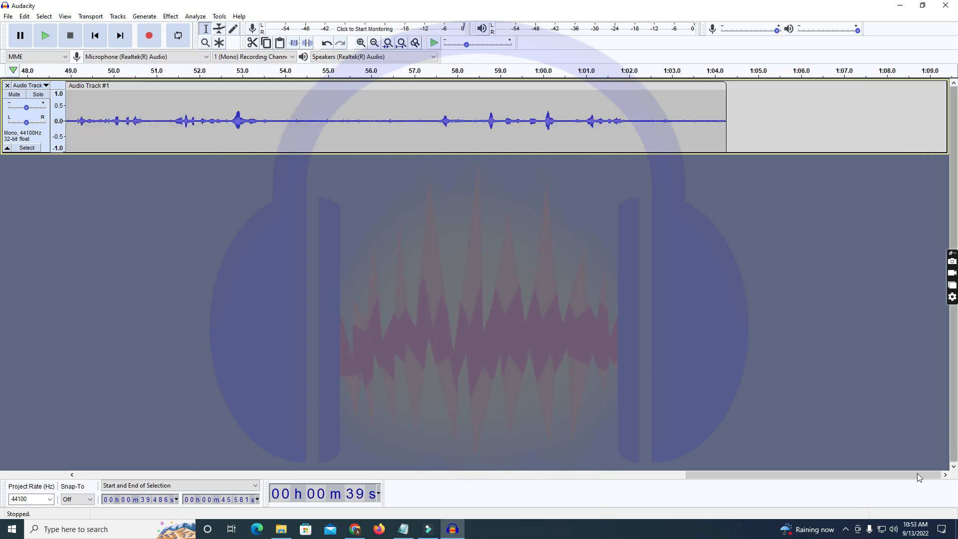
pyautogui.moveTo(884, 475); pyautogui.dragTo(227, 213)
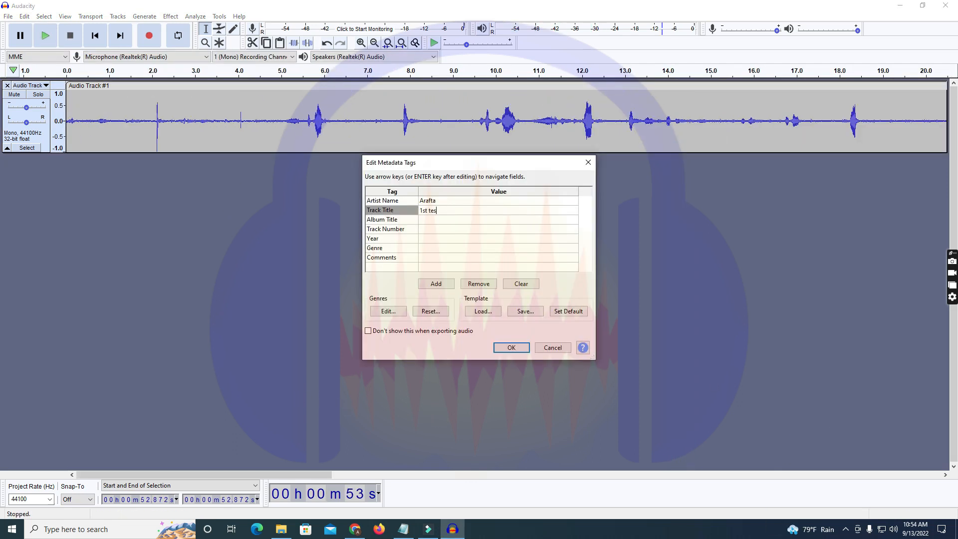
# Complete the Track Title metadata tag as "1st test recording" and leave the Album Title empty.
pyautogui.write('t recording')
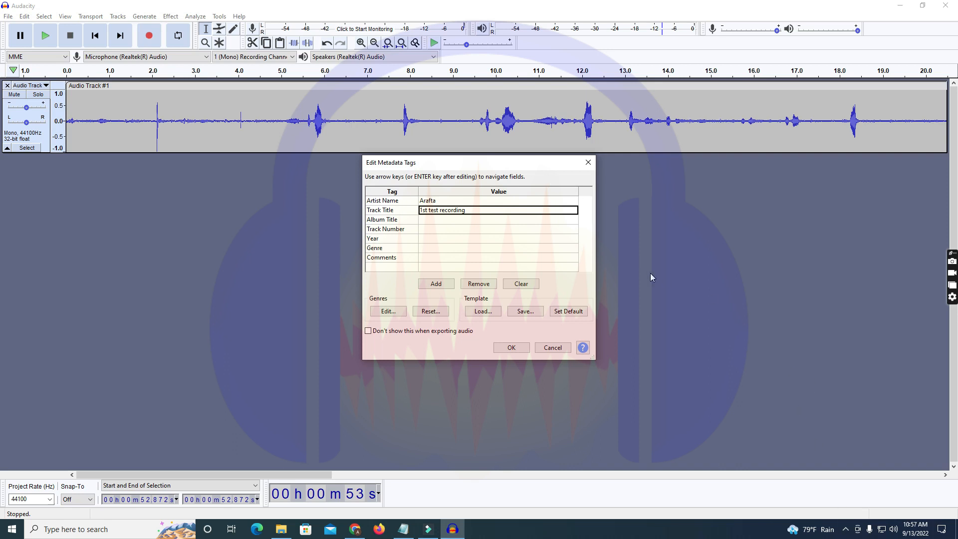
pyautogui.click(464, 210)
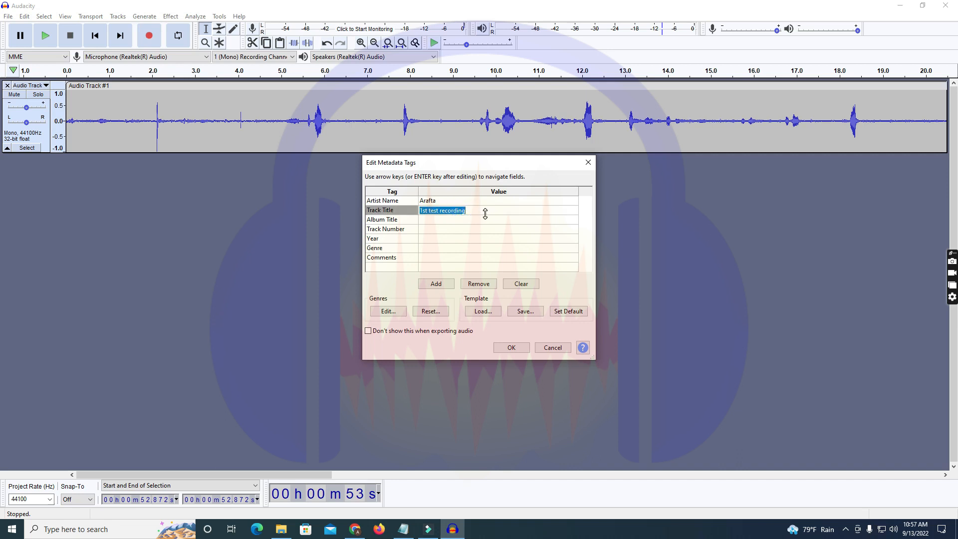
pyautogui.click(456, 220)
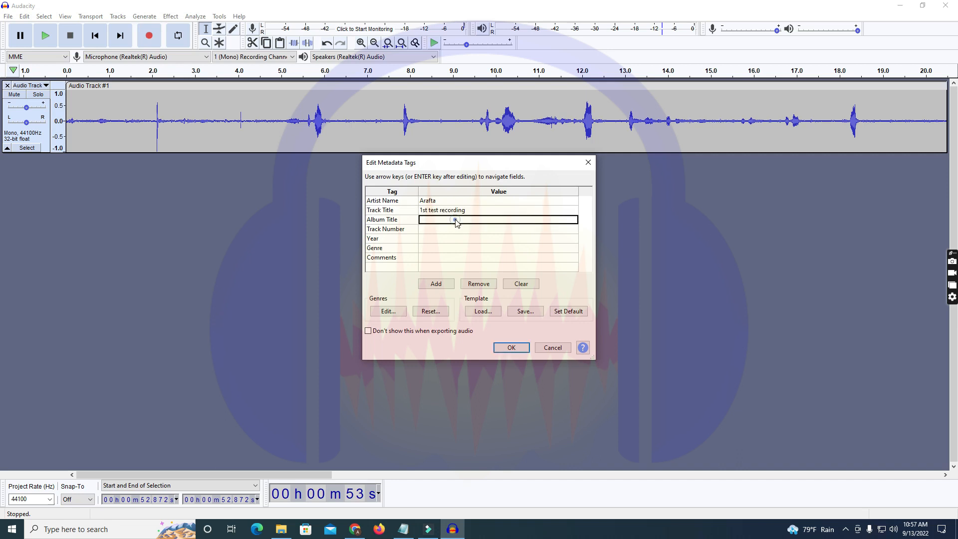
pyautogui.click(457, 218)
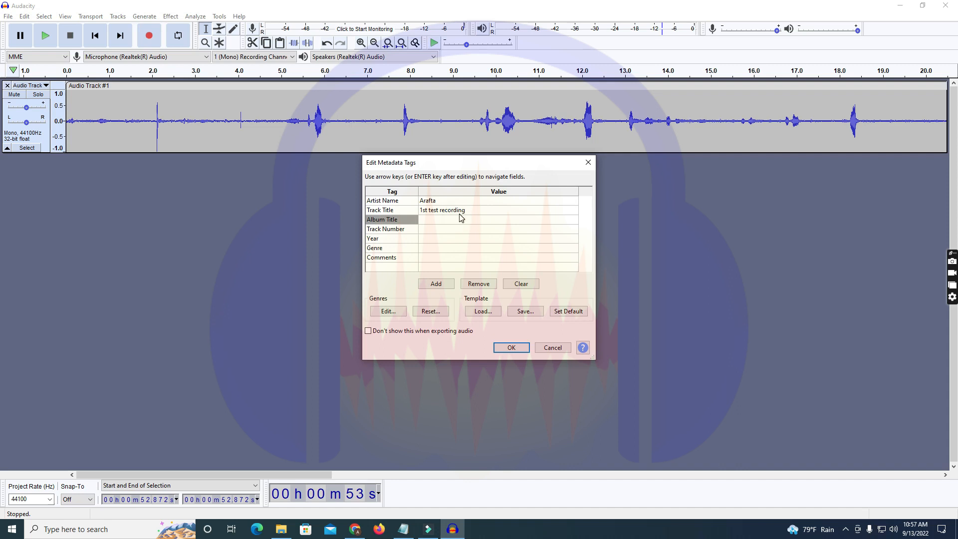
pyautogui.click(458, 221)
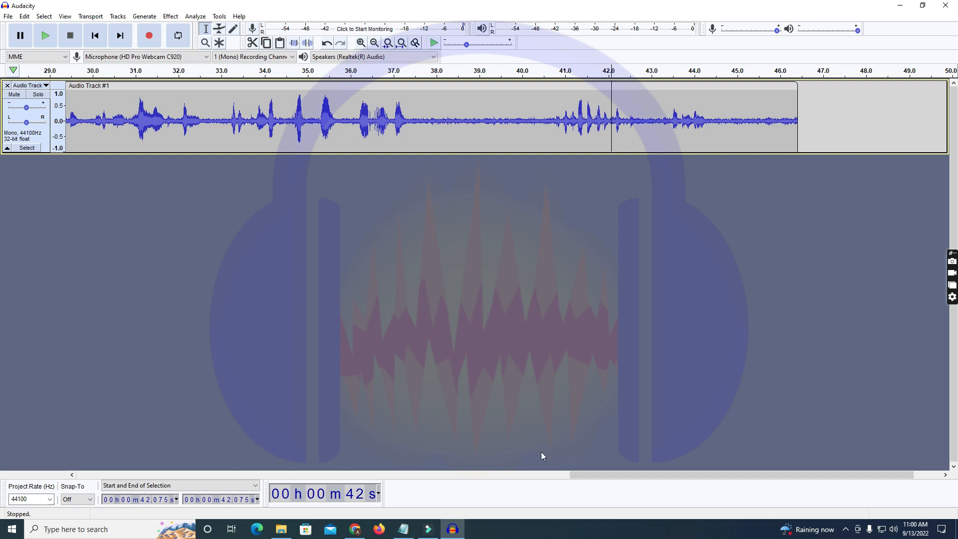
# Play back the webcam microphone recording from about 0.8 seconds and stop the playback.
pyautogui.moveTo(715, 476); pyautogui.dragTo(713, 476)
pyautogui.moveTo(581, 475); pyautogui.dragTo(89, 476)
pyautogui.click(100, 118)
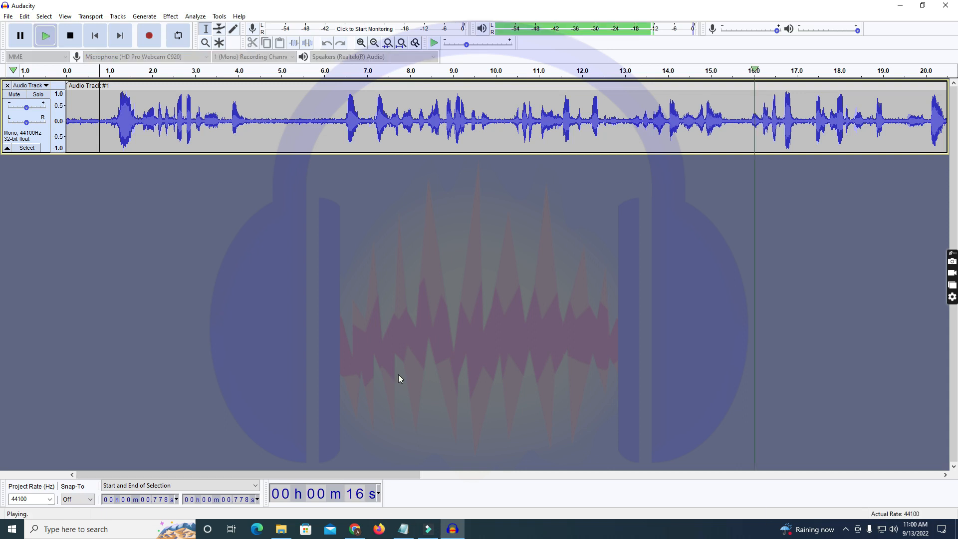
pyautogui.press('space')
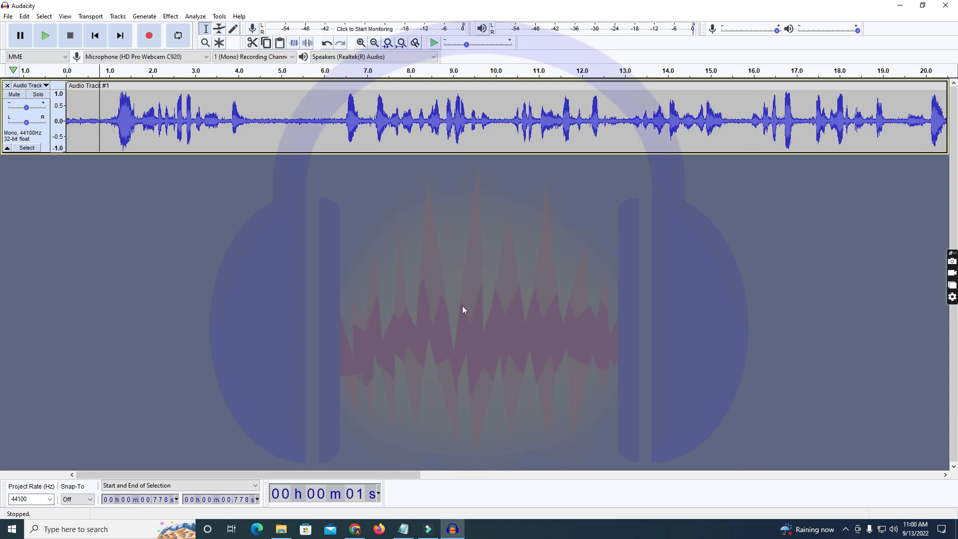
# Select the noise-only passage from about 4.66 to 5.50 seconds and capture it as the Noise Reduction profile.
pyautogui.moveTo(261, 121); pyautogui.dragTo(327, 132)
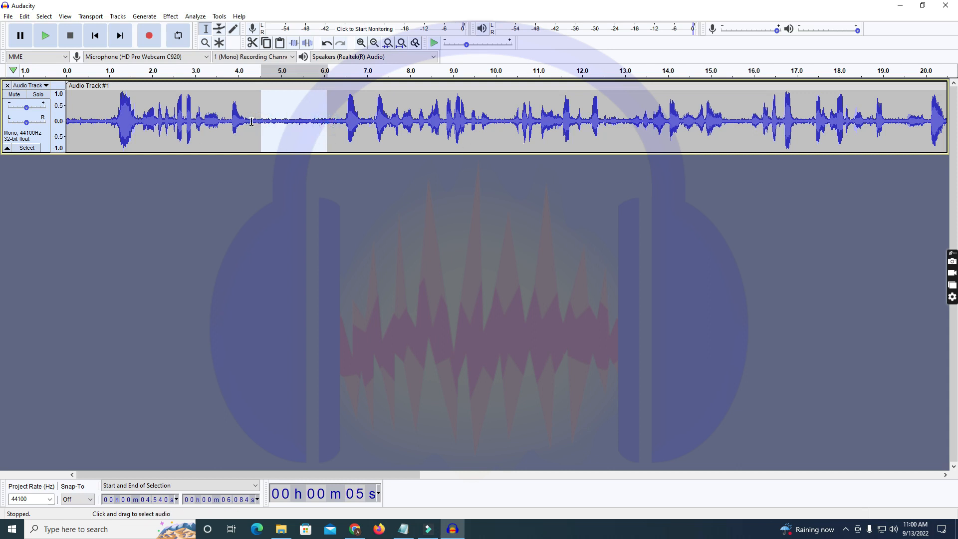
pyautogui.click(268, 106)
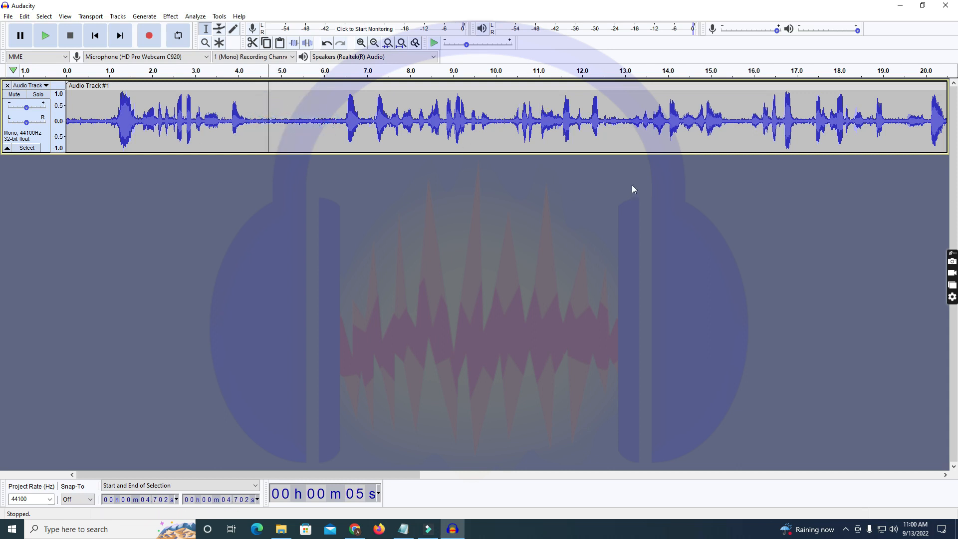
pyautogui.moveTo(266, 122); pyautogui.dragTo(300, 126)
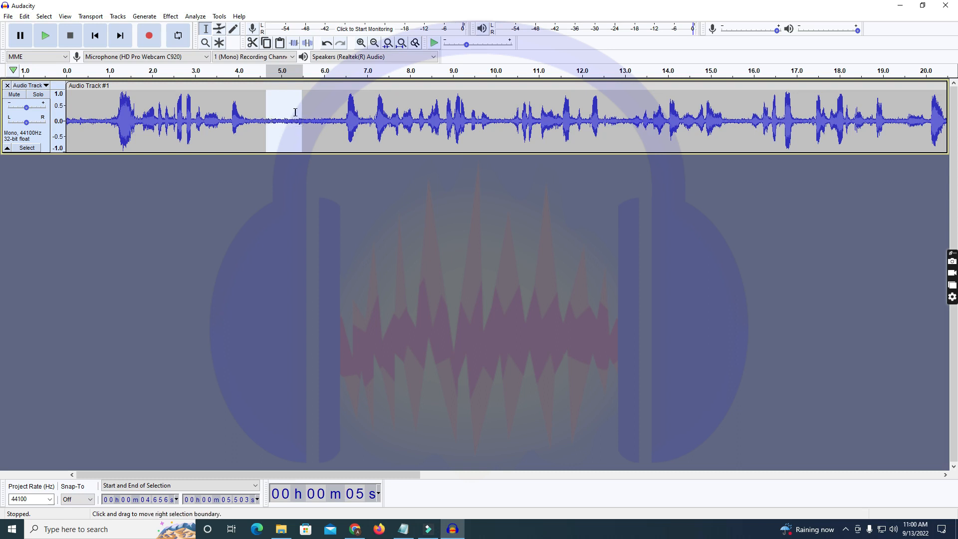
pyautogui.click(169, 17)
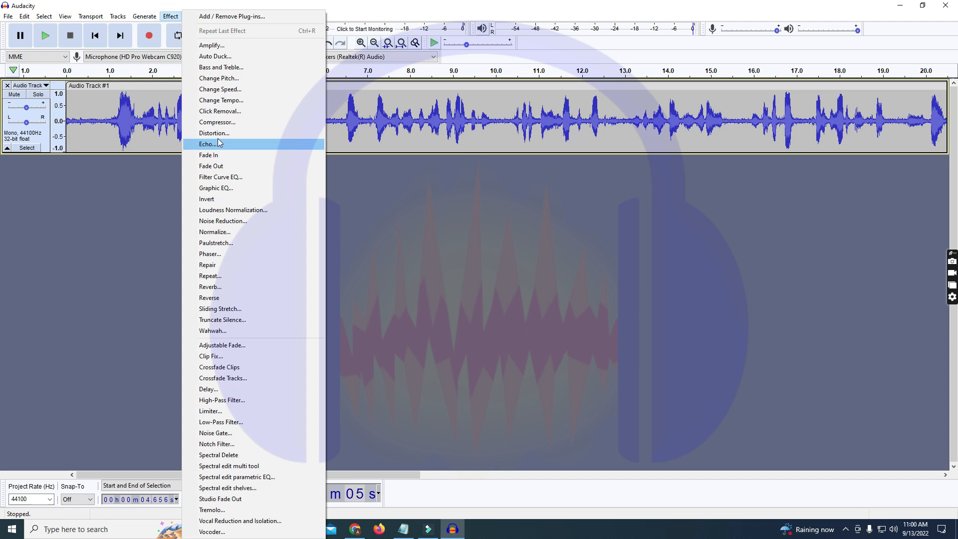
pyautogui.click(226, 221)
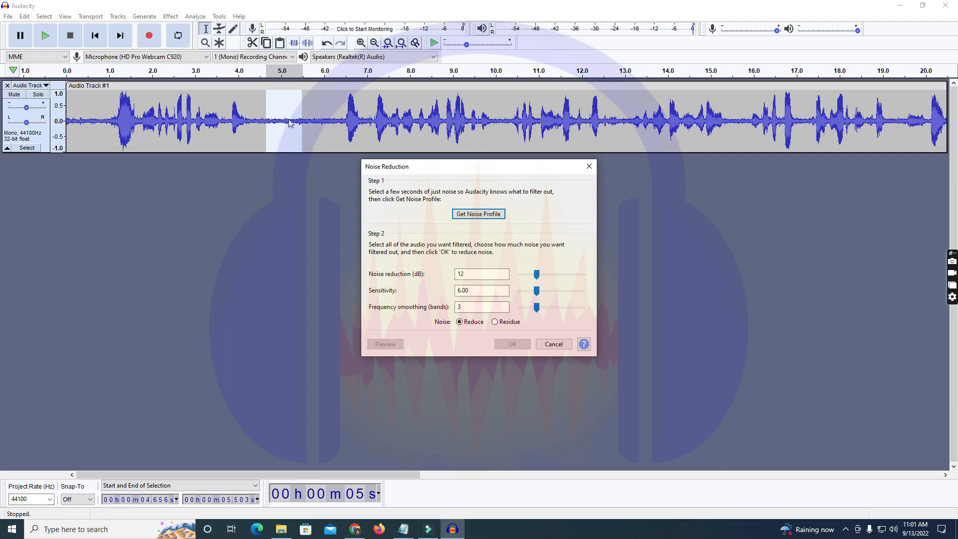
pyautogui.click(483, 214)
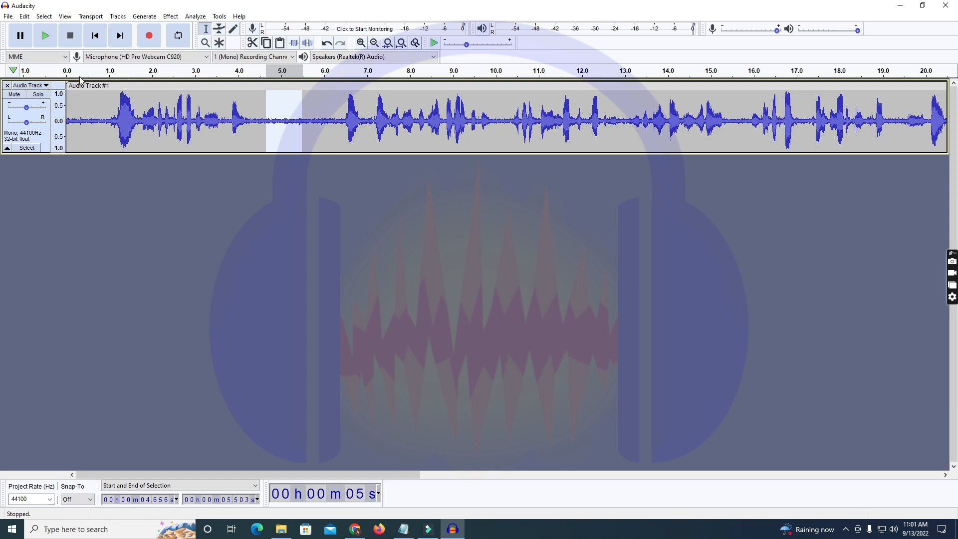
# Examine the waveform from start to end for background noise in the quiet passages between the spoken parts.
pyautogui.moveTo(398, 474); pyautogui.dragTo(234, 269)
pyautogui.hotkey('ctrl', 'a')
pyautogui.click(291, 120)
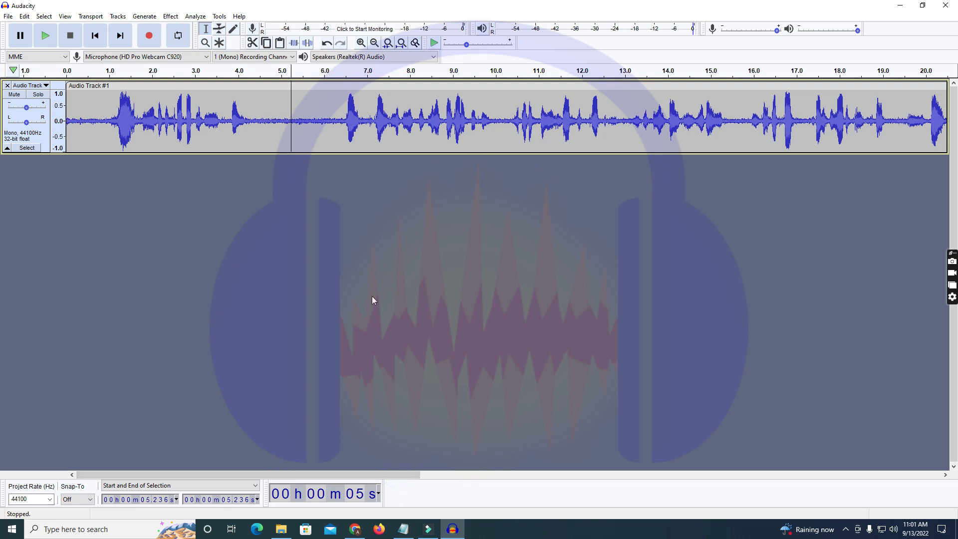
pyautogui.moveTo(362, 474); pyautogui.dragTo(882, 475)
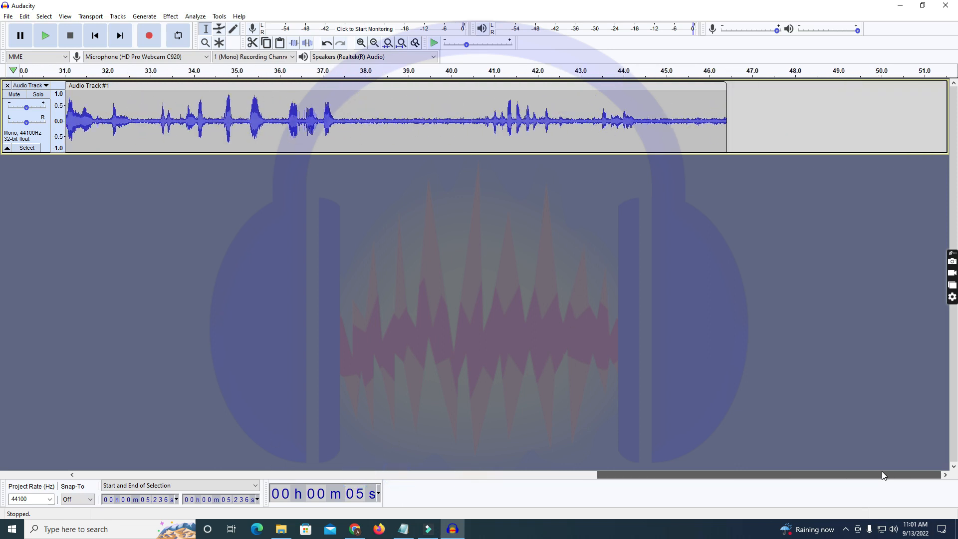
pyautogui.moveTo(821, 469); pyautogui.dragTo(830, 382)
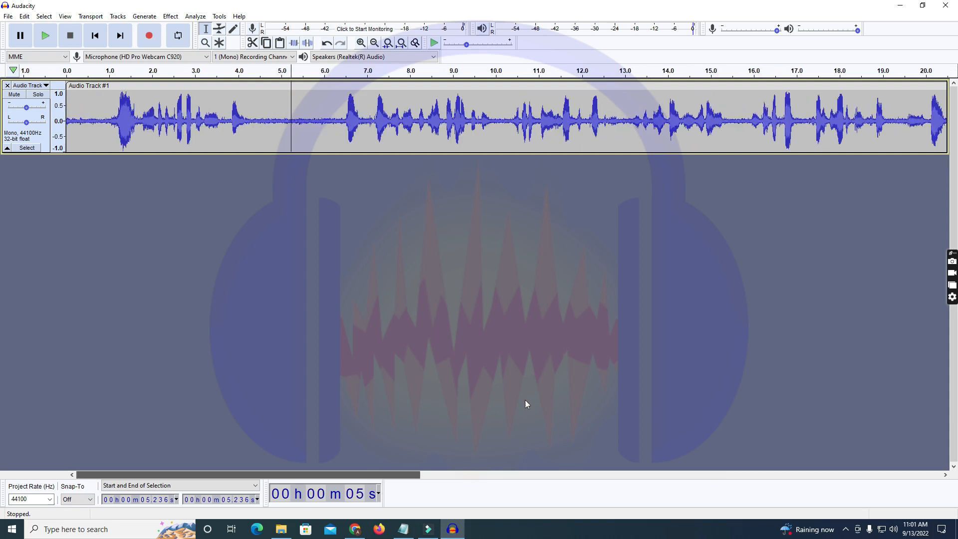
pyautogui.moveTo(260, 483); pyautogui.dragTo(886, 451)
pyautogui.moveTo(357, 112); pyautogui.dragTo(691, 138)
pyautogui.click(415, 123)
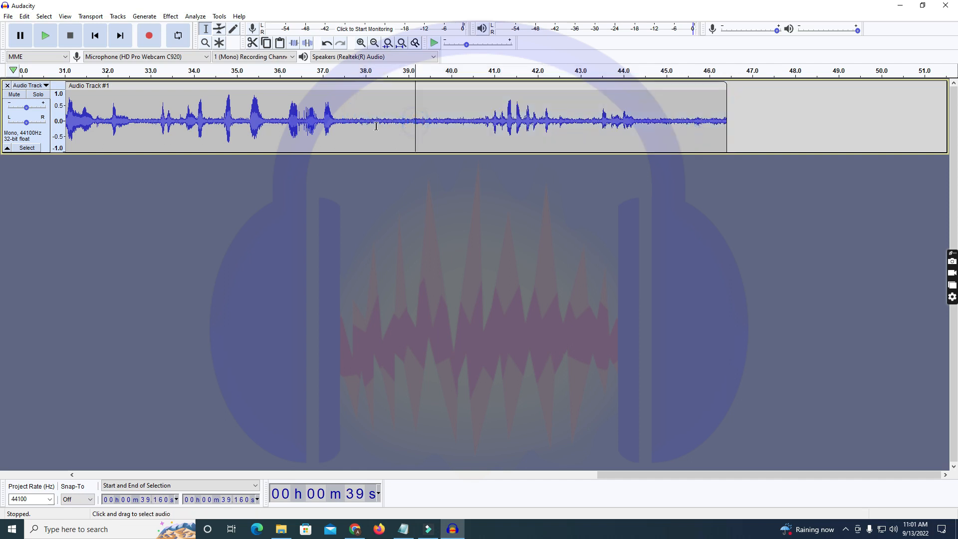
# Apply Noise Reduction to the entire track with 12 dB reduction, sensitivity 6.00 and 3 frequency smoothing bands.
pyautogui.hotkey('ctrl', 'a')
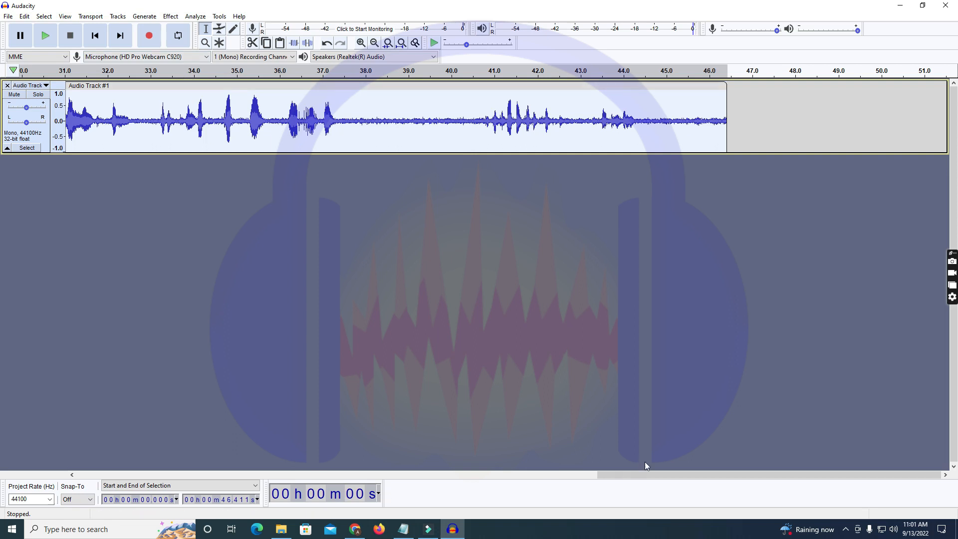
pyautogui.click(592, 469)
pyautogui.moveTo(698, 475); pyautogui.dragTo(151, 447)
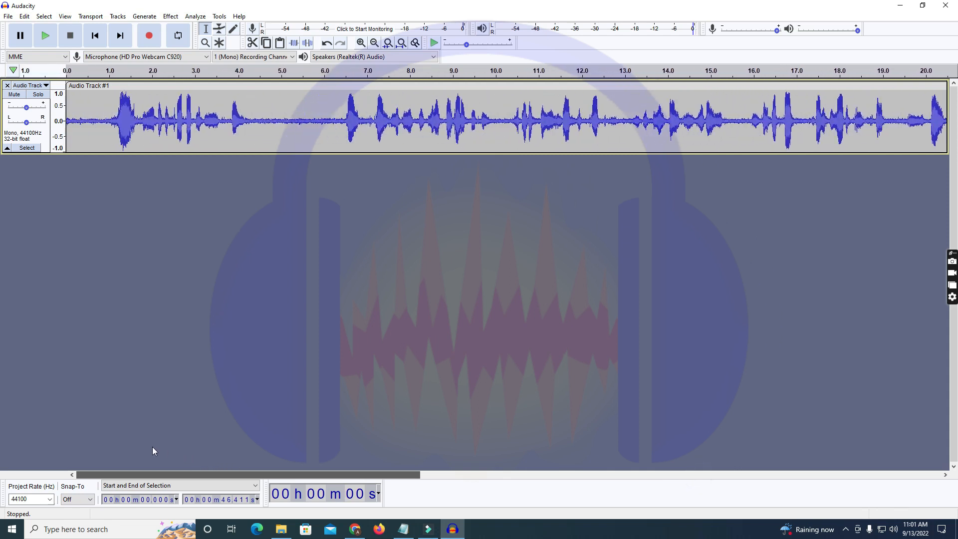
pyautogui.click(279, 115)
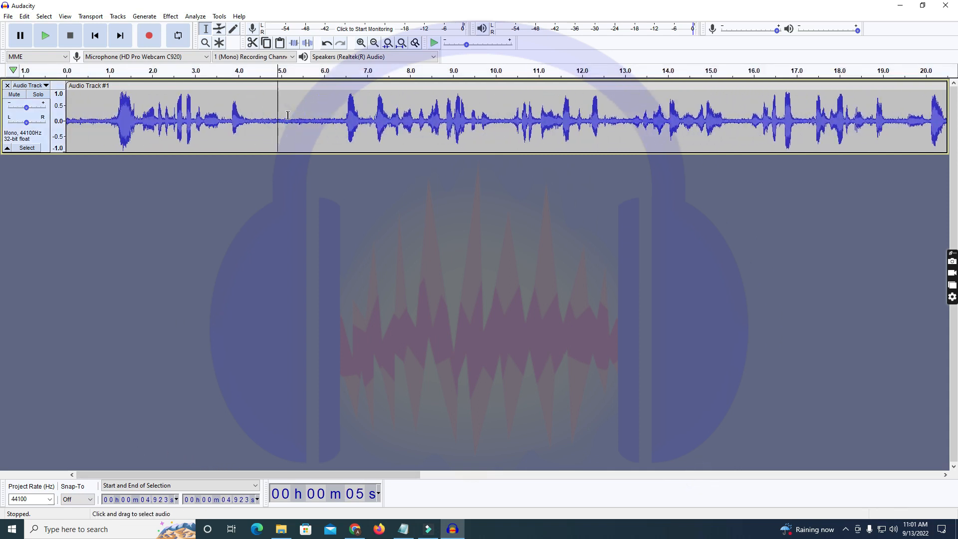
pyautogui.hotkey('ctrl', 'a')
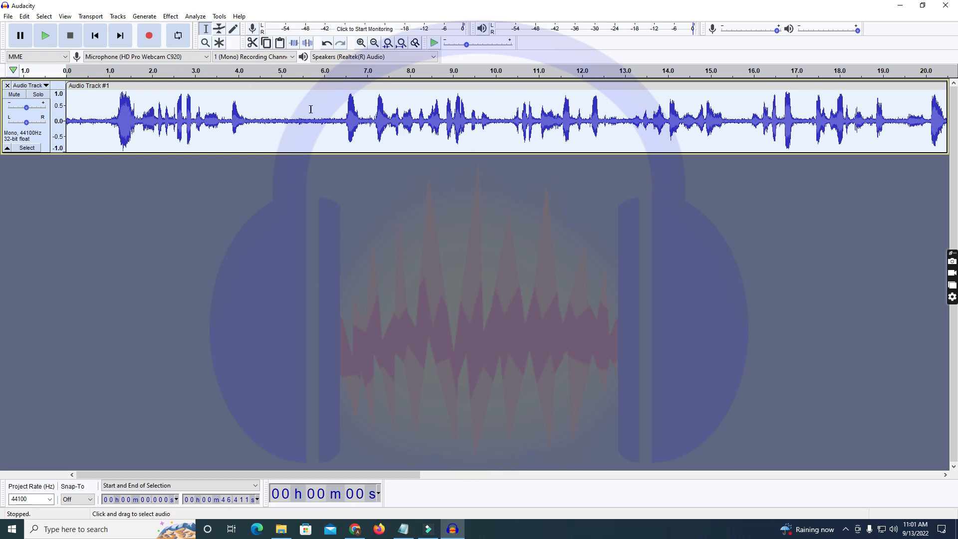
pyautogui.click(171, 16)
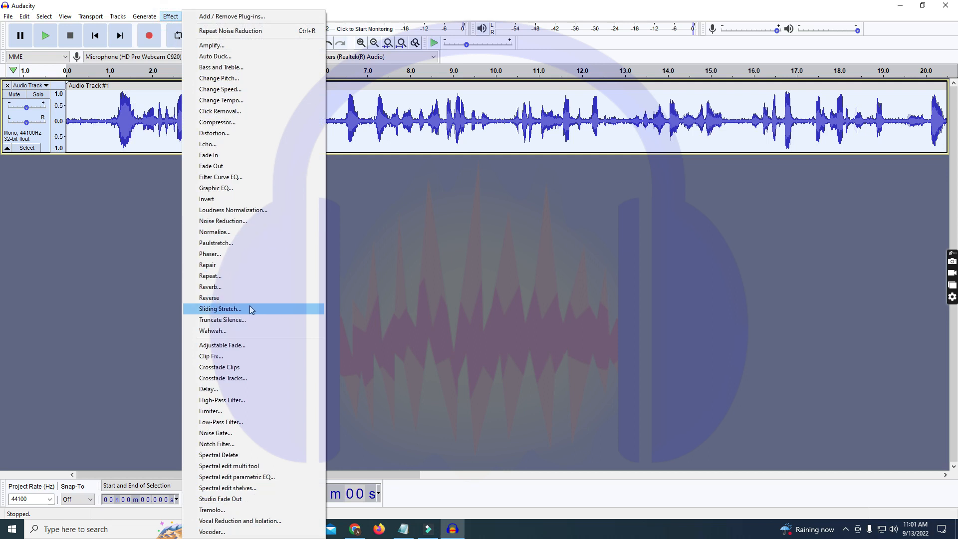
pyautogui.click(238, 223)
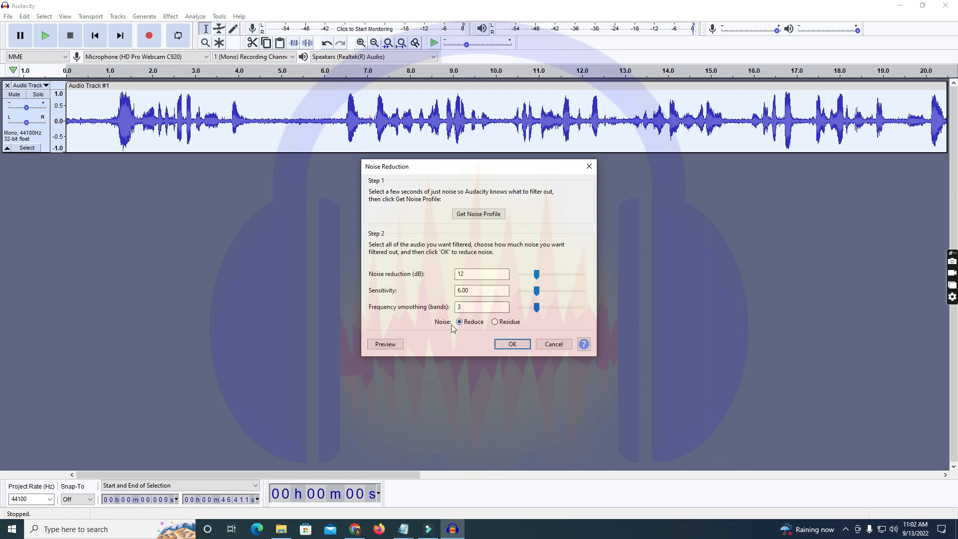
pyautogui.click(513, 345)
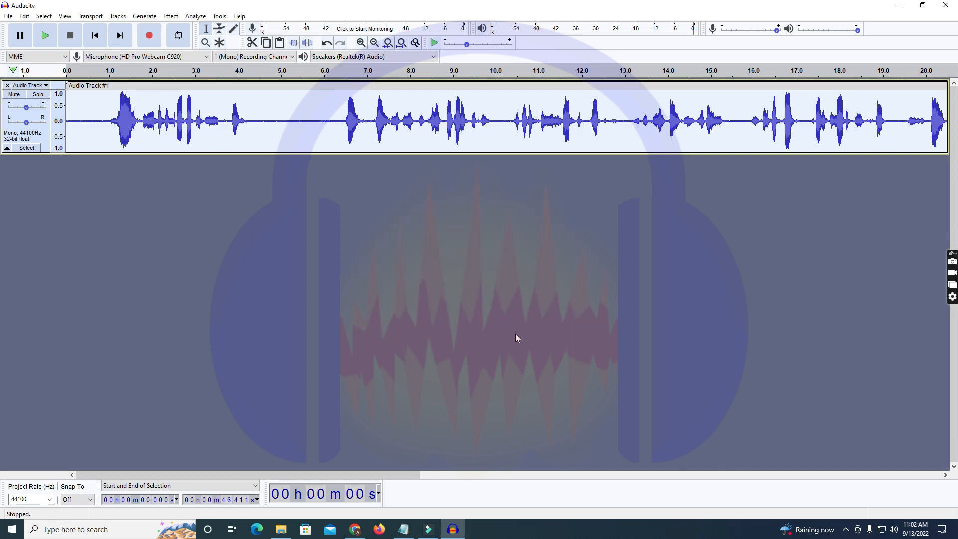
# Select the quiet passage from about 5.78 to 6.30 seconds and capture it as a new Noise Reduction profile.
pyautogui.moveTo(256, 119); pyautogui.dragTo(330, 120)
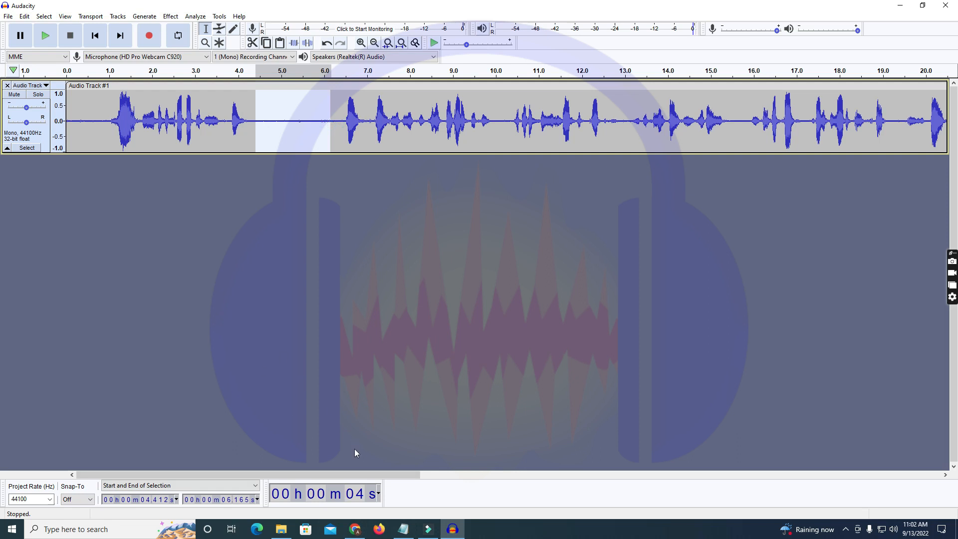
pyautogui.moveTo(419, 474); pyautogui.dragTo(913, 372)
pyautogui.moveTo(755, 404); pyautogui.dragTo(264, 311)
pyautogui.click(275, 125)
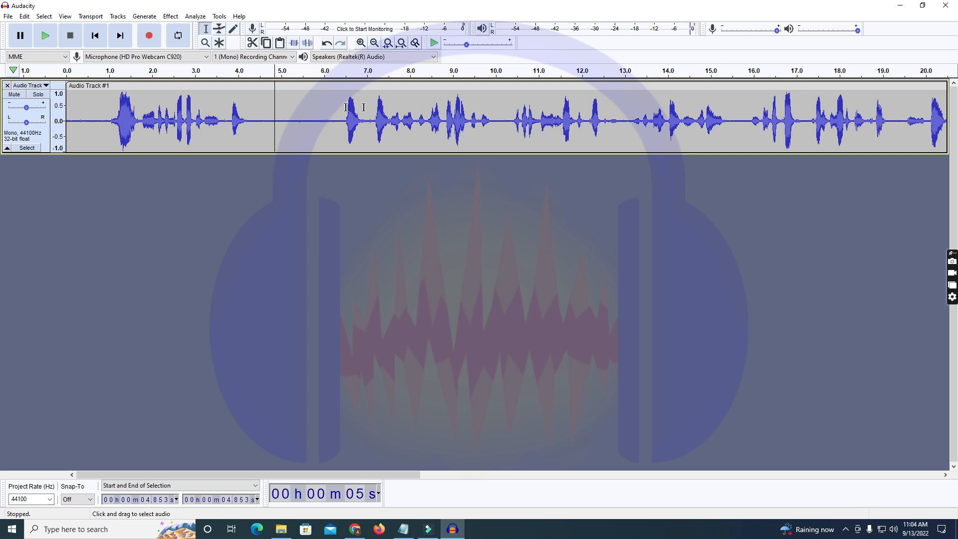
pyautogui.moveTo(334, 121)
pyautogui.mouseDown()
pyautogui.moveTo(304, 119)
pyautogui.moveTo(336, 120)
pyautogui.mouseUp()
pyautogui.doubleClick(317, 119)
pyautogui.click(322, 123)
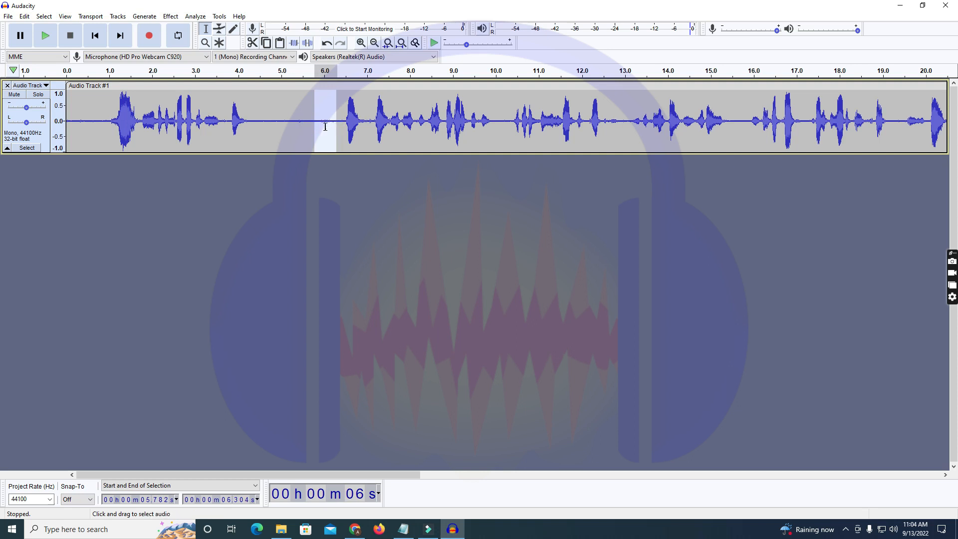
pyautogui.click(174, 18)
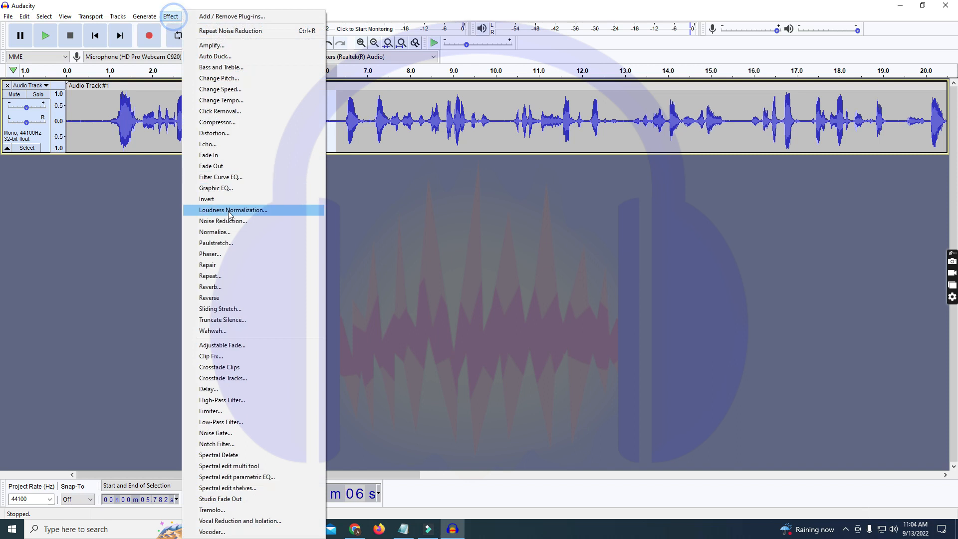
pyautogui.click(226, 219)
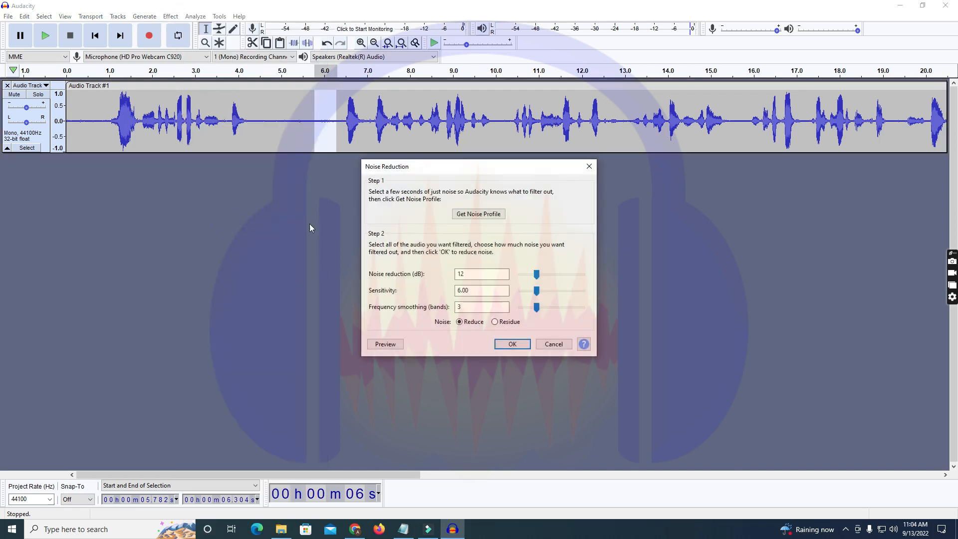
pyautogui.click(479, 215)
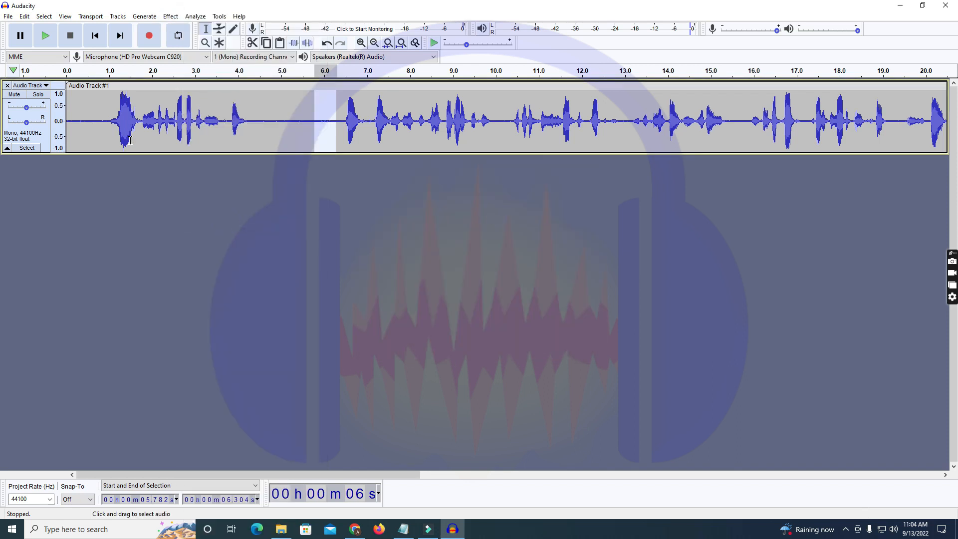
# Run a second Noise Reduction pass on the whole track at 12 dB, sensitivity 6.00 and 3 bands, and check the quiet passage near 5 seconds.
pyautogui.hotkey('ctrl', 'a')
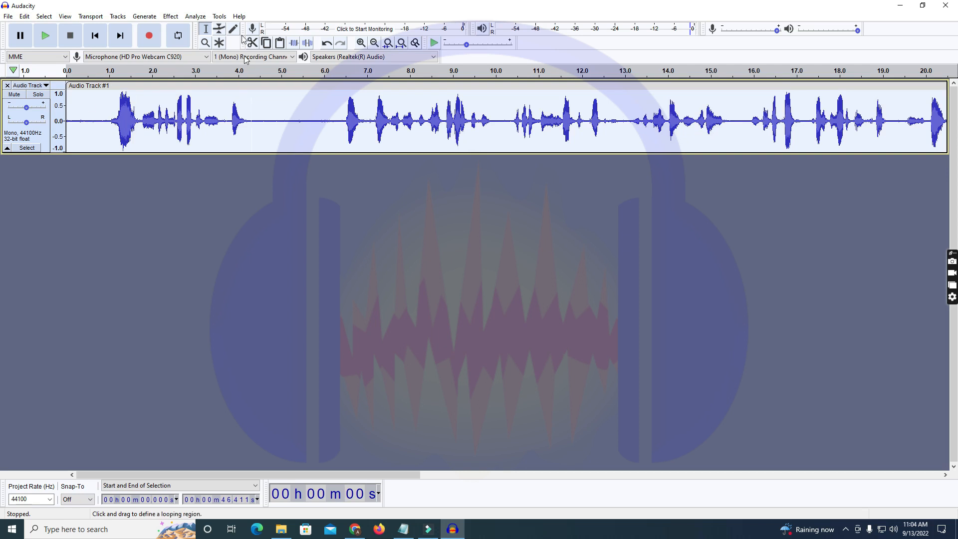
pyautogui.click(171, 16)
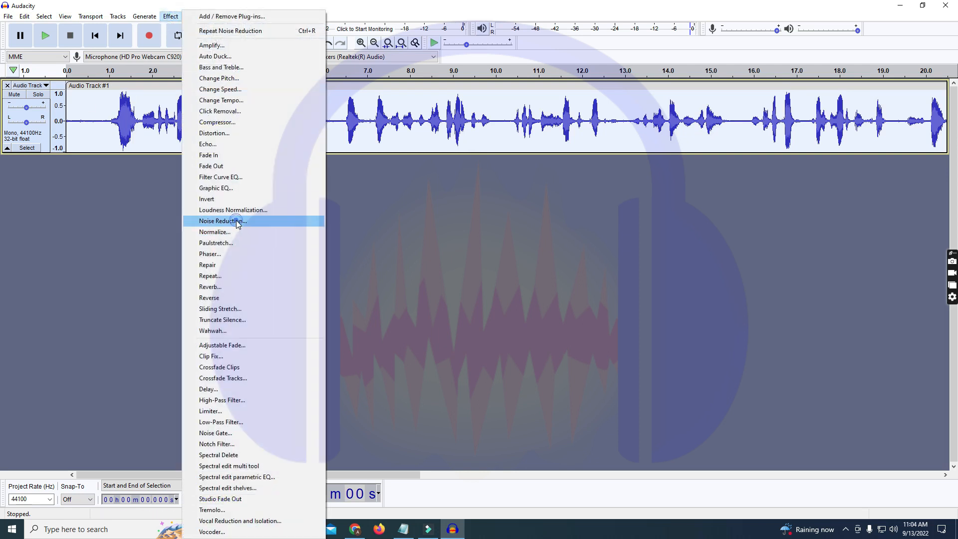
pyautogui.click(235, 221)
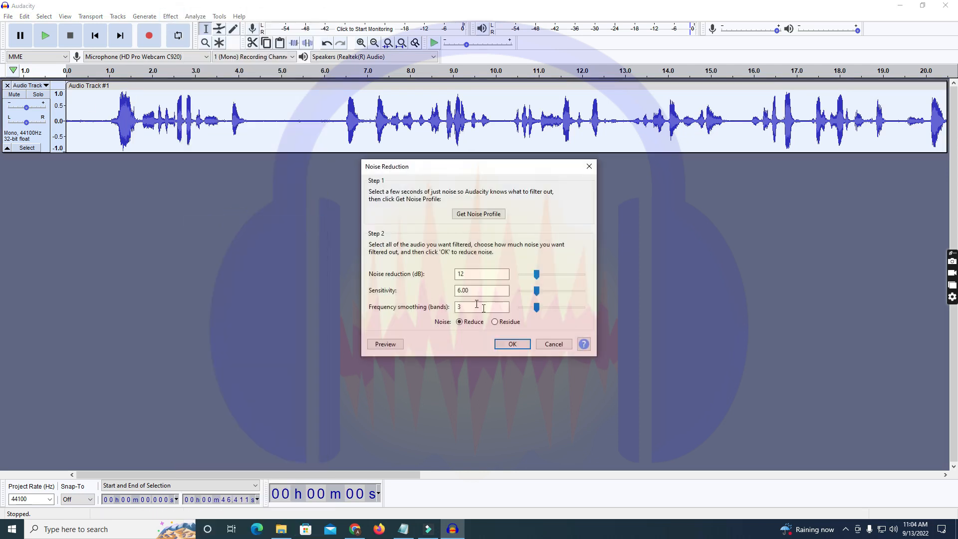
pyautogui.click(513, 345)
pyautogui.moveTo(258, 121); pyautogui.dragTo(332, 123)
pyautogui.click(331, 124)
pyautogui.click(318, 124)
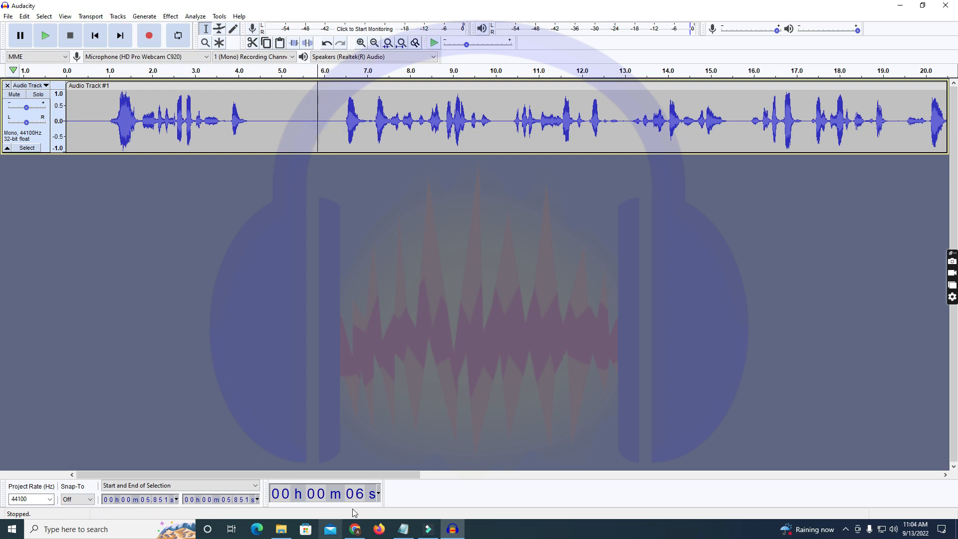
# Play back the noise-reduced recording from about 0.8 seconds and pause it at about 33 seconds.
pyautogui.click(89, 129)
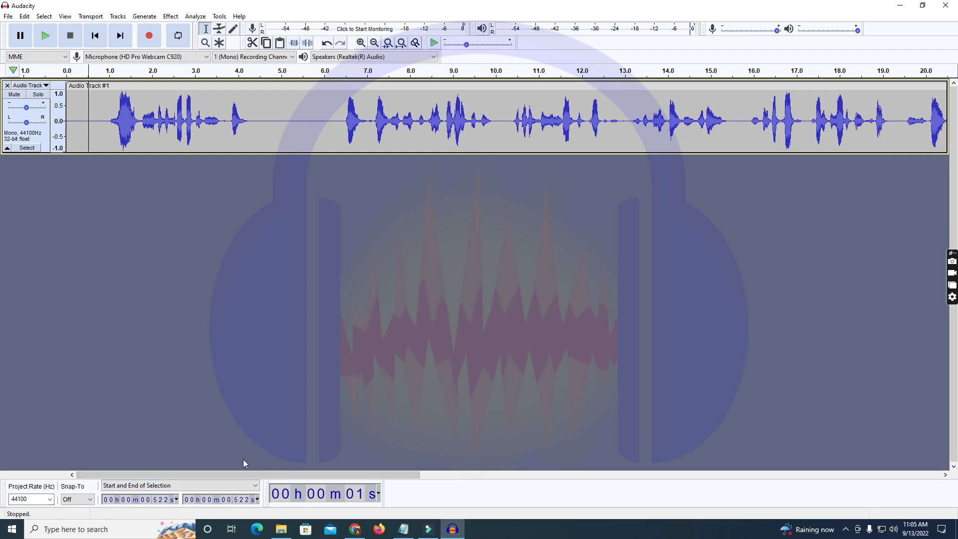
pyautogui.click(102, 133)
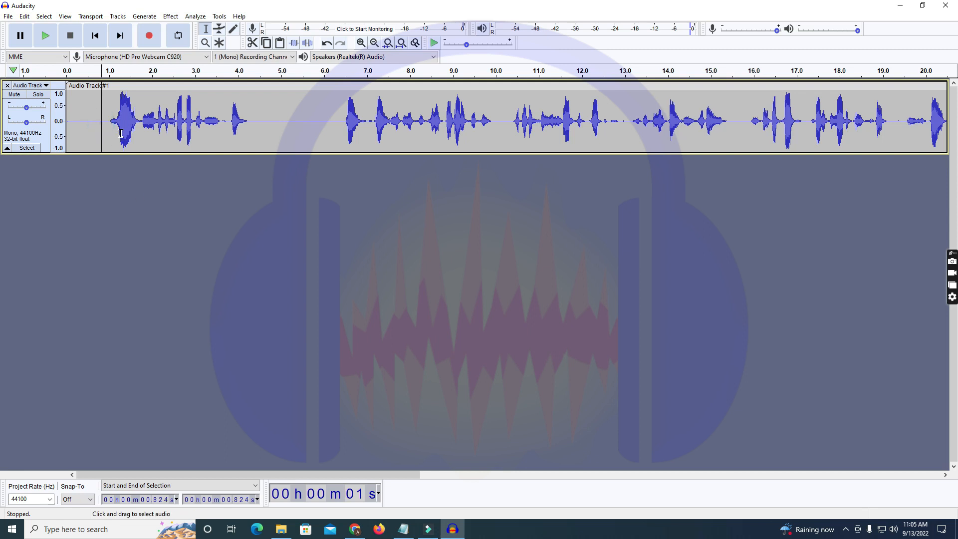
pyautogui.click(45, 34)
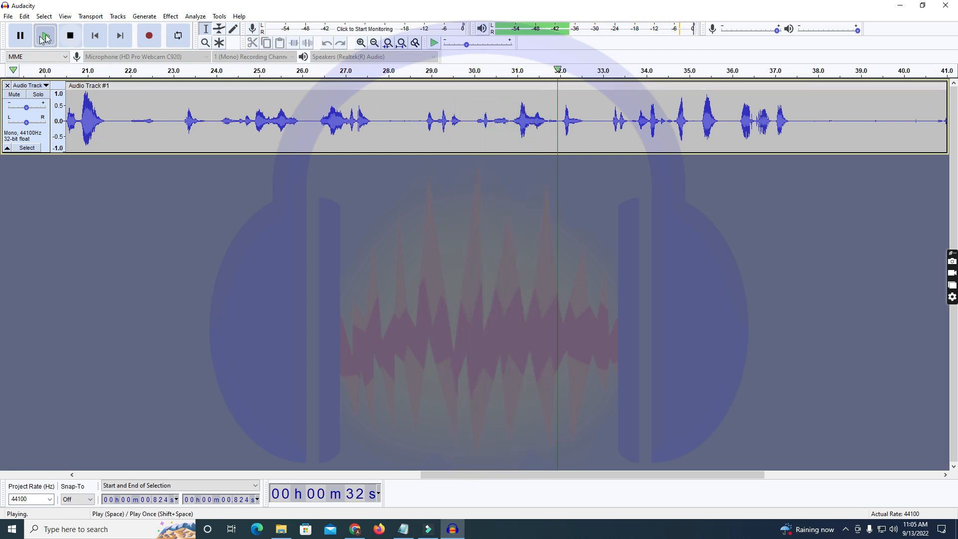
pyautogui.click(20, 36)
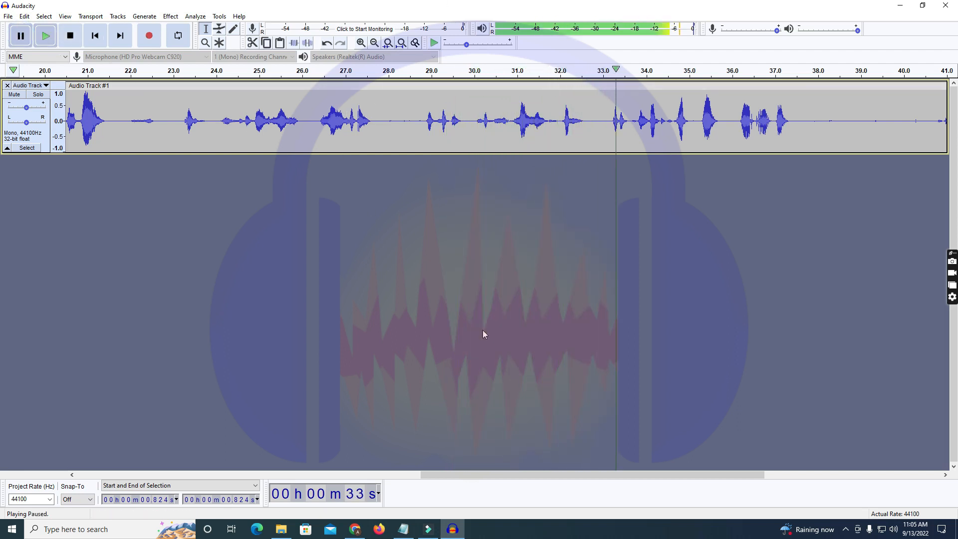
# Stop the paused playback, replay the recording's opening from about 0.5 seconds and pause it at about 10 seconds.
pyautogui.moveTo(627, 473); pyautogui.dragTo(178, 417)
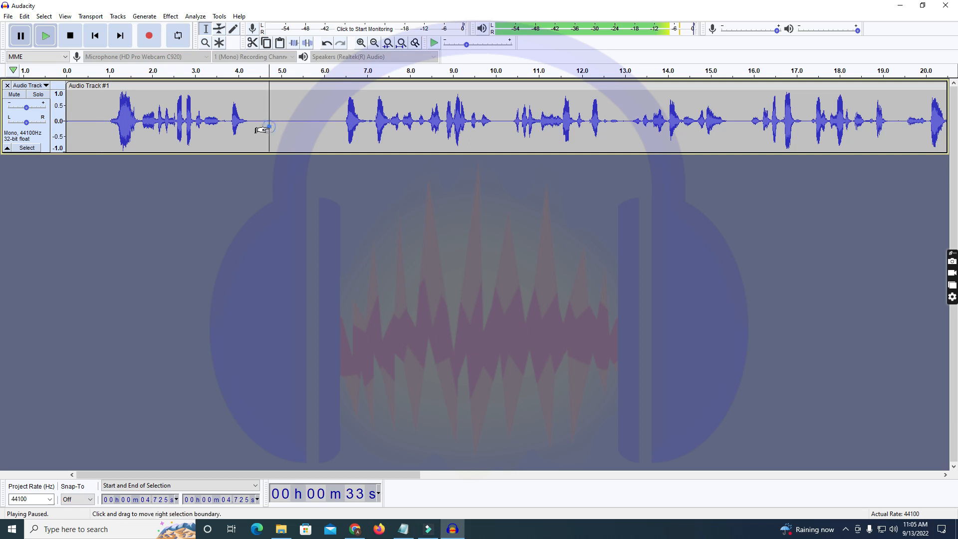
pyautogui.click(113, 106)
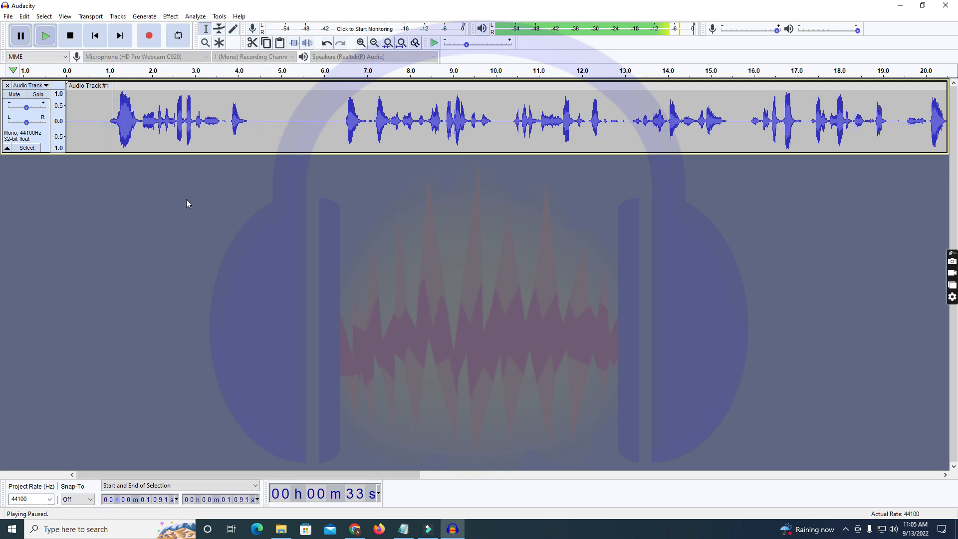
pyautogui.press('space')
pyautogui.click(88, 114)
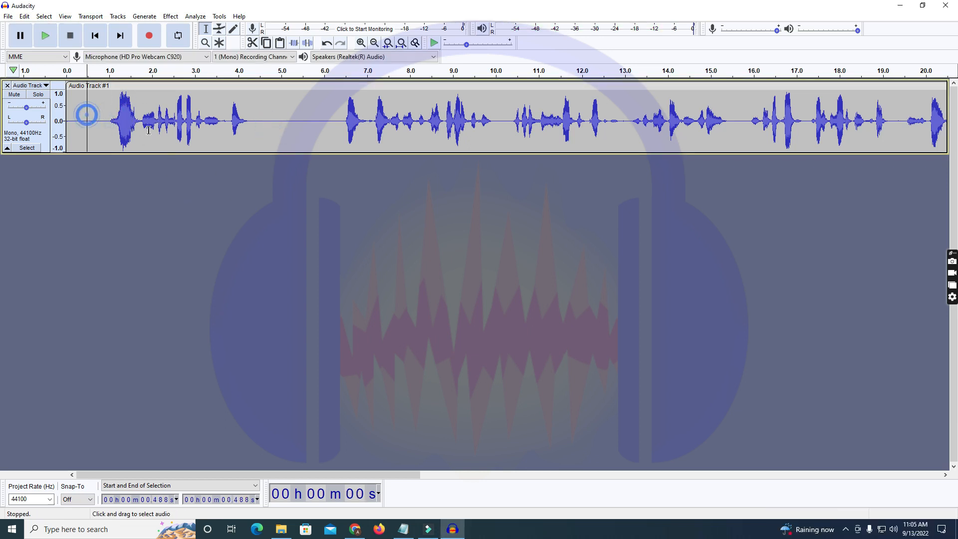
pyautogui.click(45, 36)
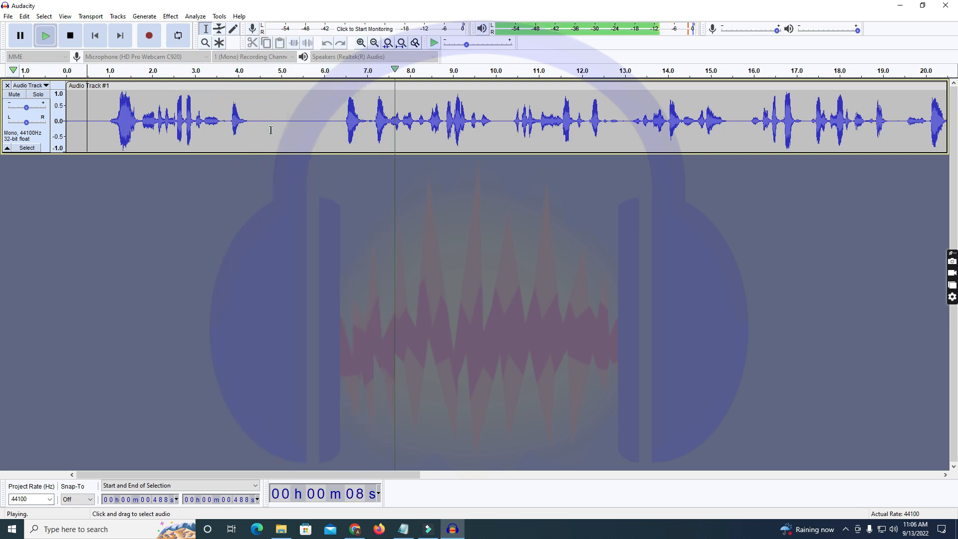
pyautogui.press('p')
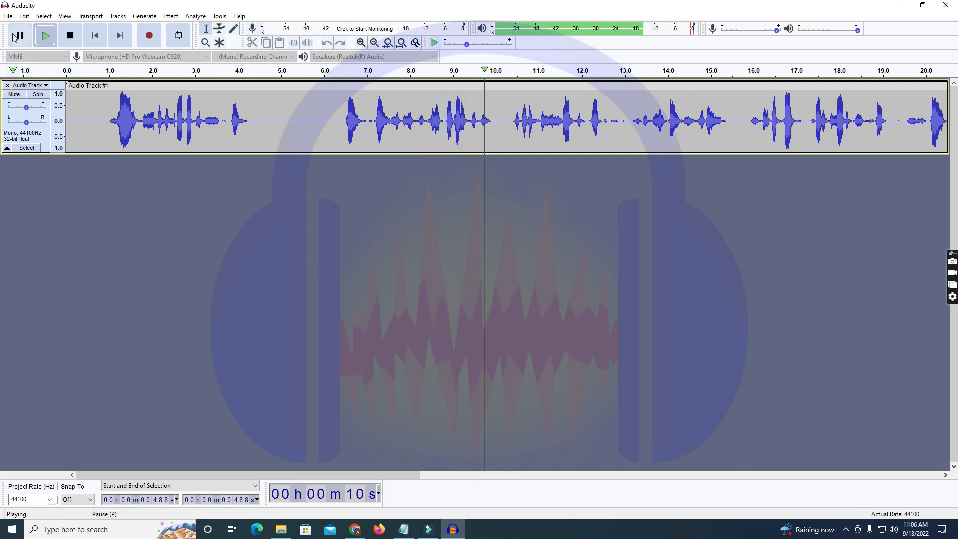
# Delete the silent gap from about 4.3 to 6.4 seconds and the remaining silence from about 4.24 to 4.45 seconds.
pyautogui.moveTo(398, 476); pyautogui.dragTo(310, 394)
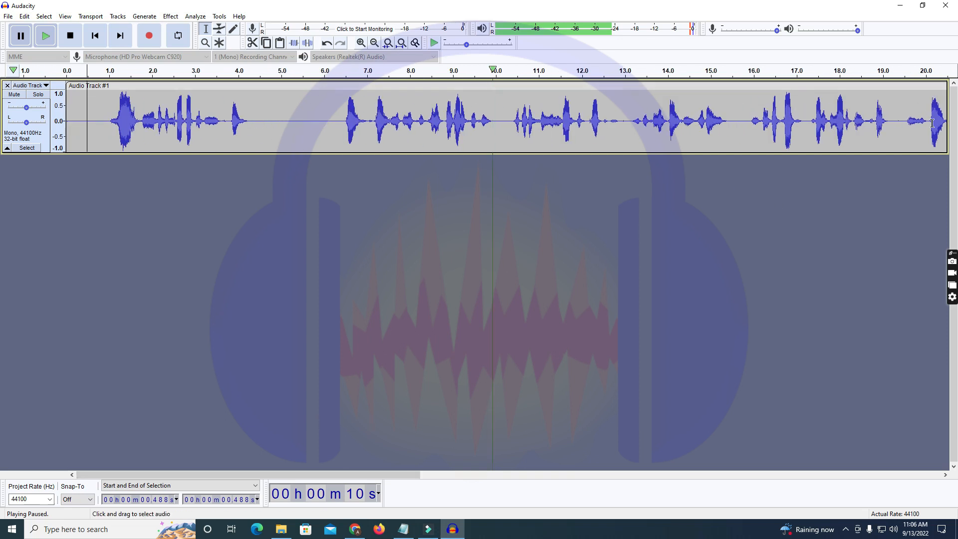
pyautogui.moveTo(391, 475); pyautogui.dragTo(332, 445)
pyautogui.moveTo(251, 118); pyautogui.dragTo(340, 119)
pyautogui.press('Delete')
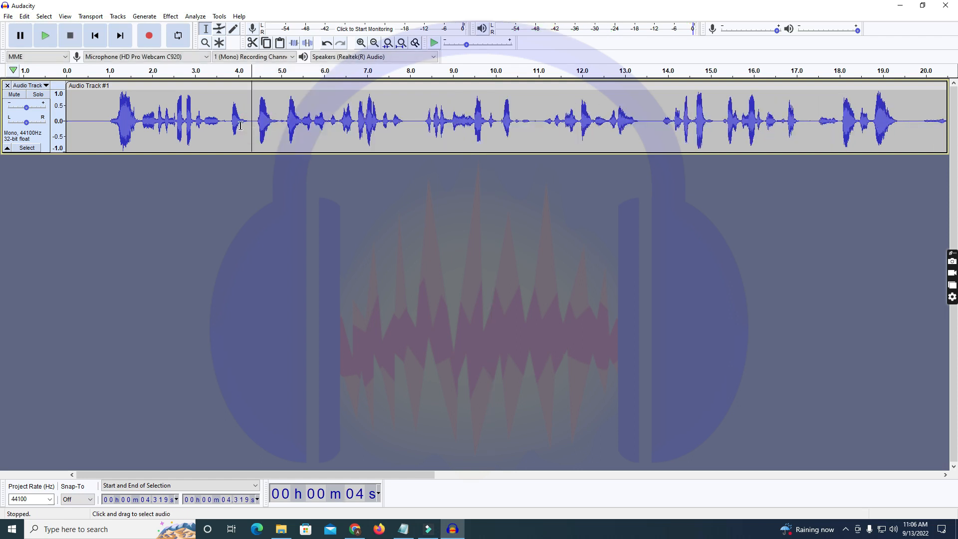
pyautogui.moveTo(249, 121); pyautogui.dragTo(258, 120)
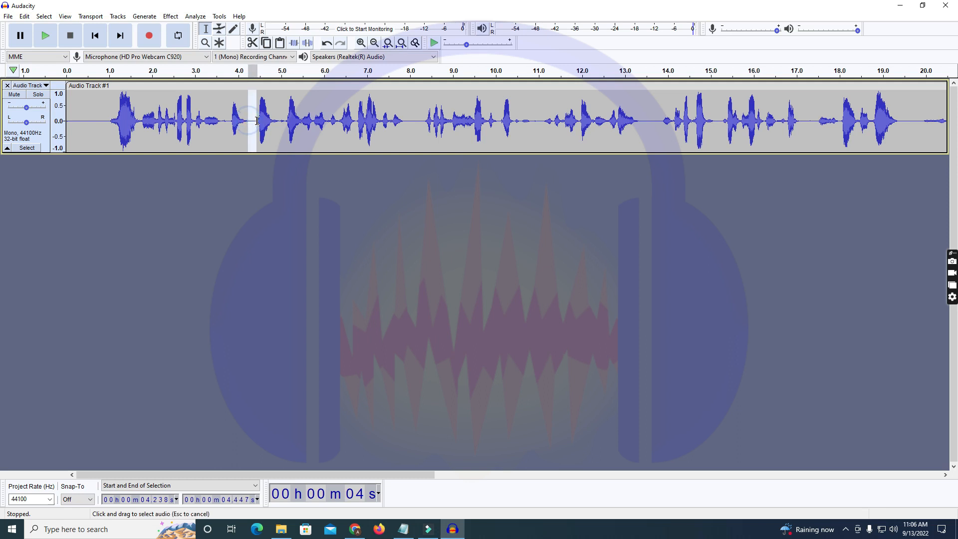
pyautogui.press('Delete')
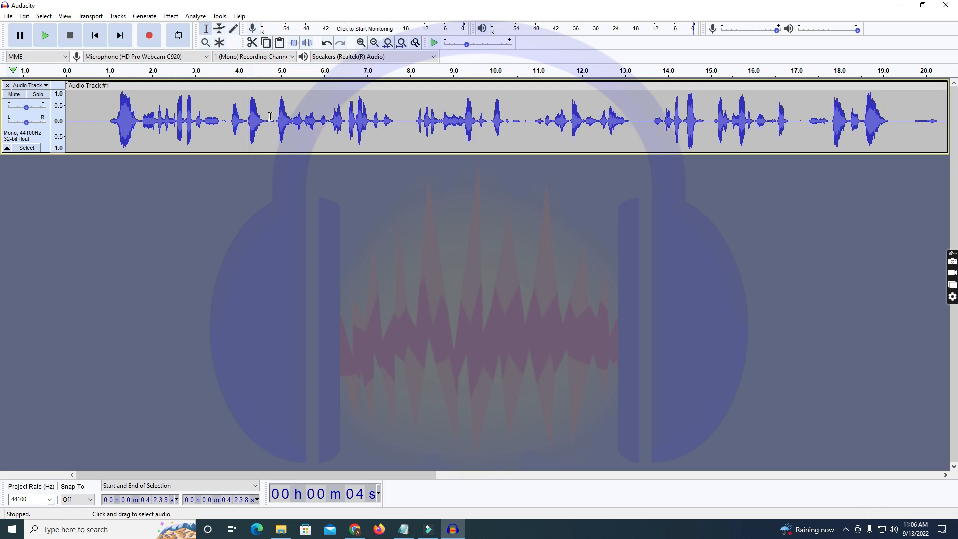
# Cut out the two short pauses starting at about 3.6 and 7.4 seconds.
pyautogui.moveTo(230, 120); pyautogui.dragTo(222, 117)
pyautogui.press('Delete')
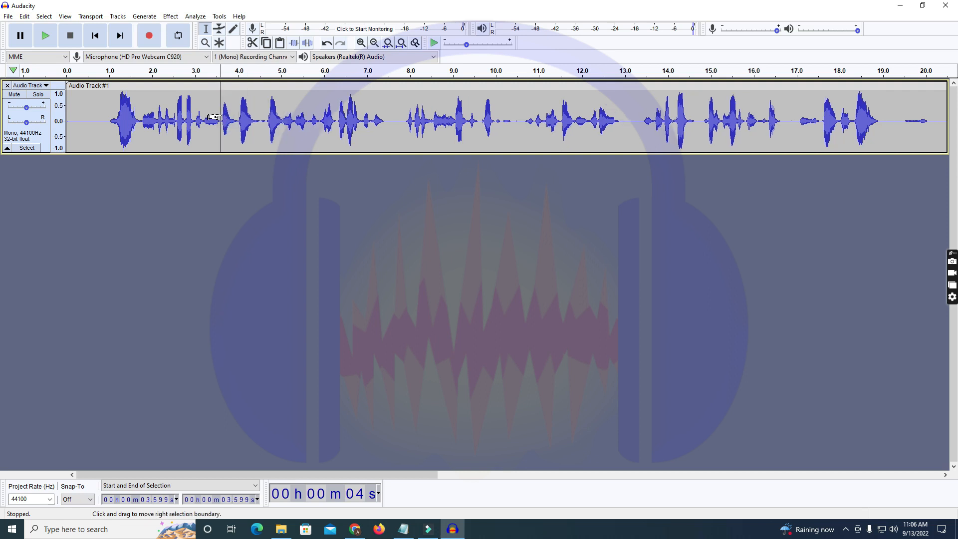
pyautogui.moveTo(385, 120); pyautogui.dragTo(402, 127)
pyautogui.press('Delete')
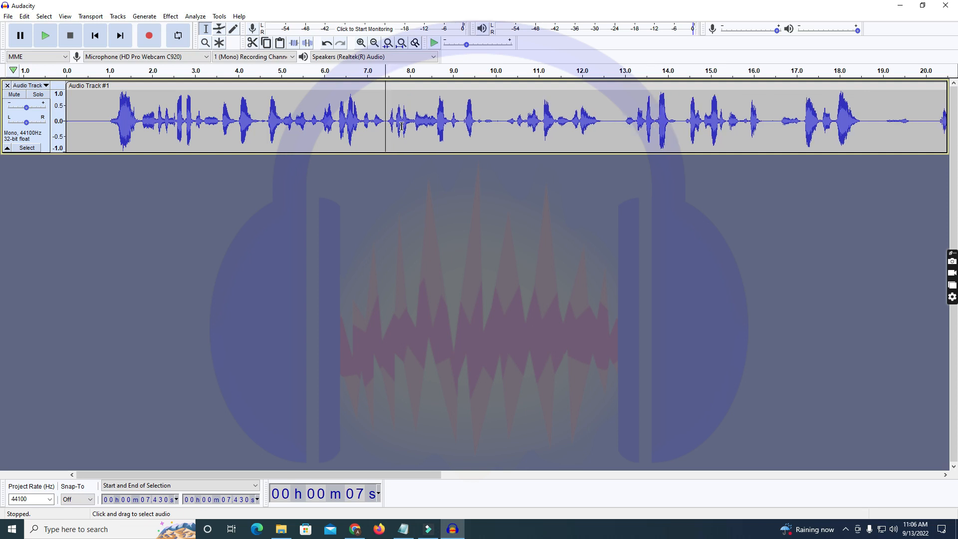
# Select the entire recording and open the Truncate Silence effect for it.
pyautogui.moveTo(366, 474); pyautogui.dragTo(270, 465)
pyautogui.moveTo(423, 474); pyautogui.dragTo(923, 474)
pyautogui.moveTo(0, 471); pyautogui.dragTo(395, 452)
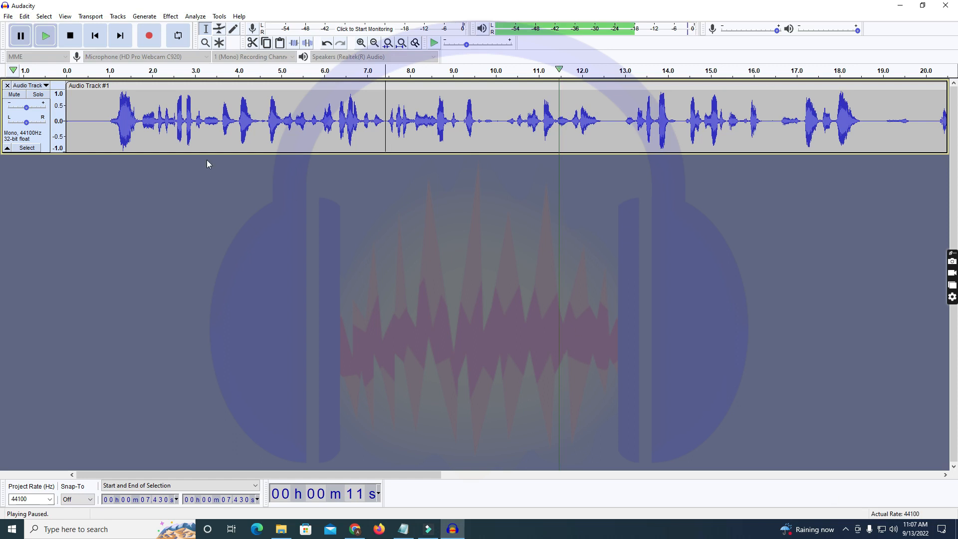
pyautogui.click(99, 119)
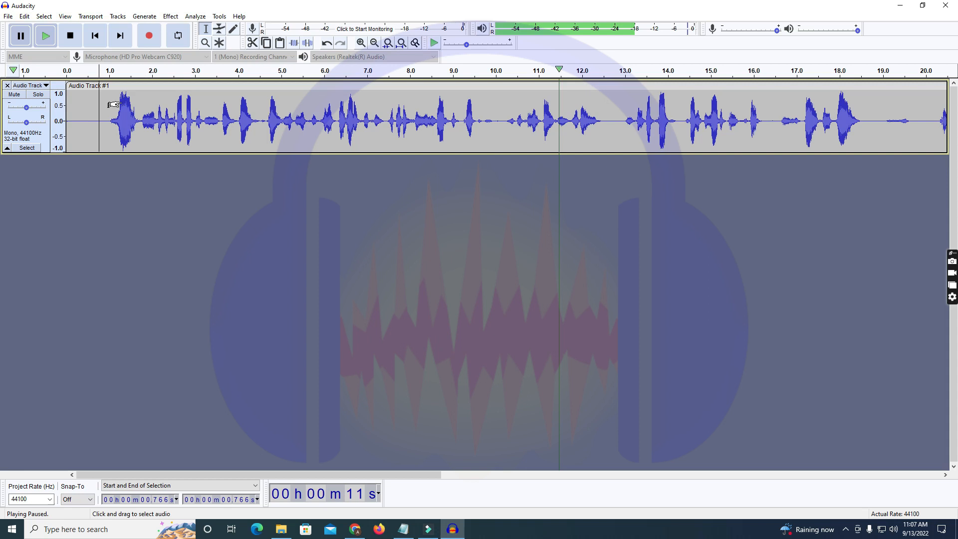
pyautogui.hotkey('ctrl', 'a')
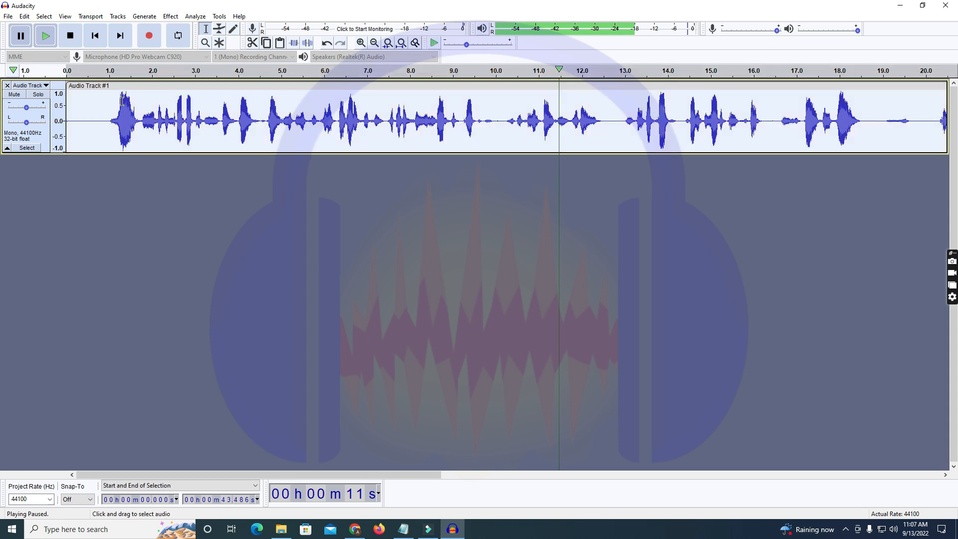
pyautogui.click(169, 17)
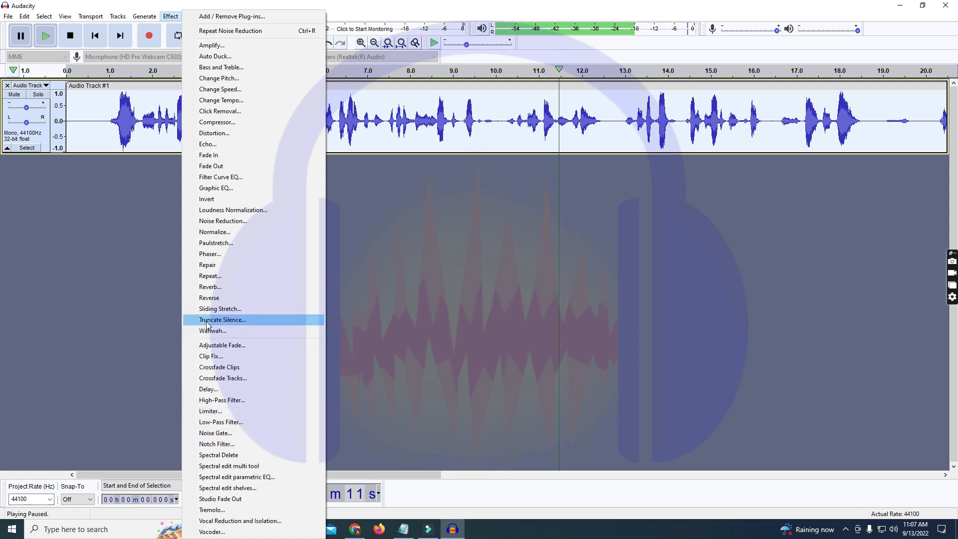
pyautogui.click(233, 321)
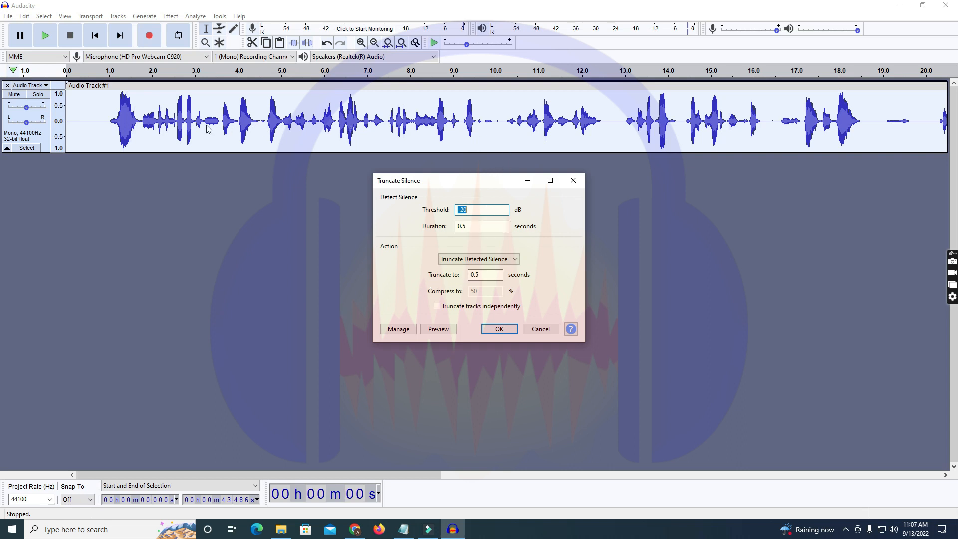
# Set the silence duration and the truncate-to length both to 0.3 seconds and apply Truncate Silence to the recording.
pyautogui.click(465, 225)
pyautogui.write('3')
pyautogui.click(477, 274)
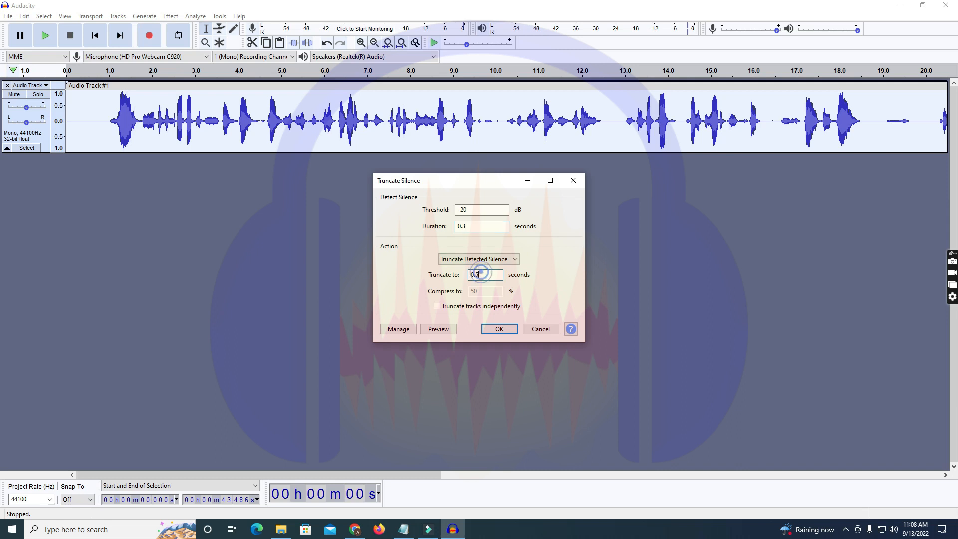
pyautogui.write('3')
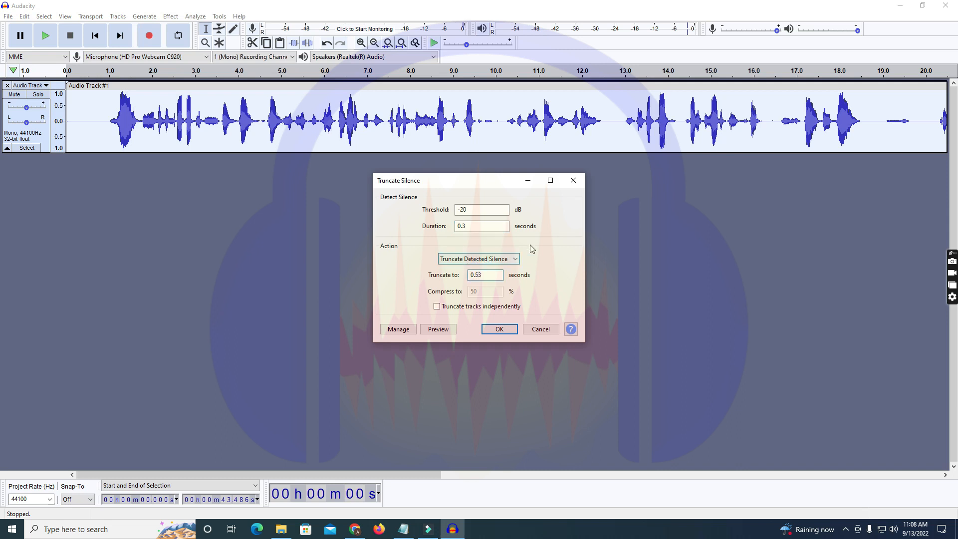
pyautogui.press('BackSpace')
pyautogui.press('BackSpace')
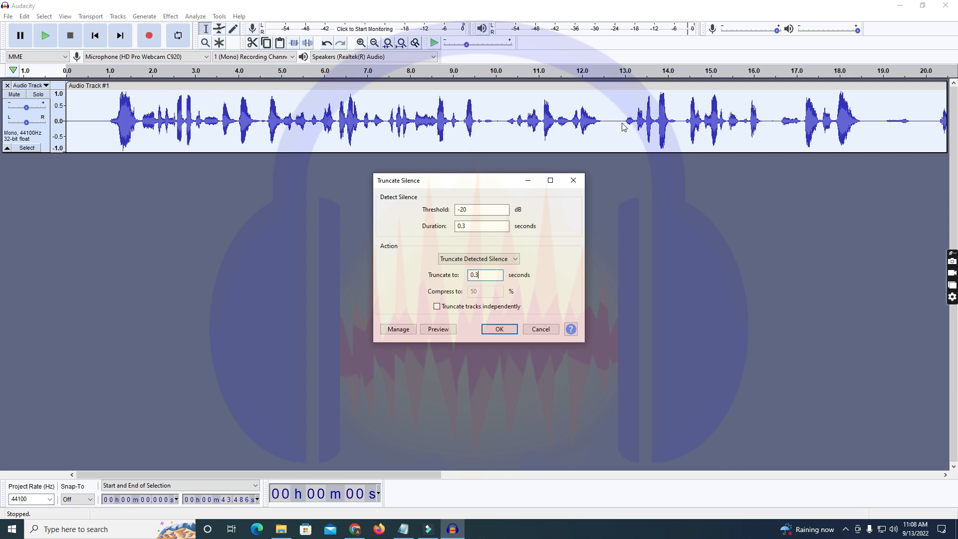
pyautogui.click(500, 330)
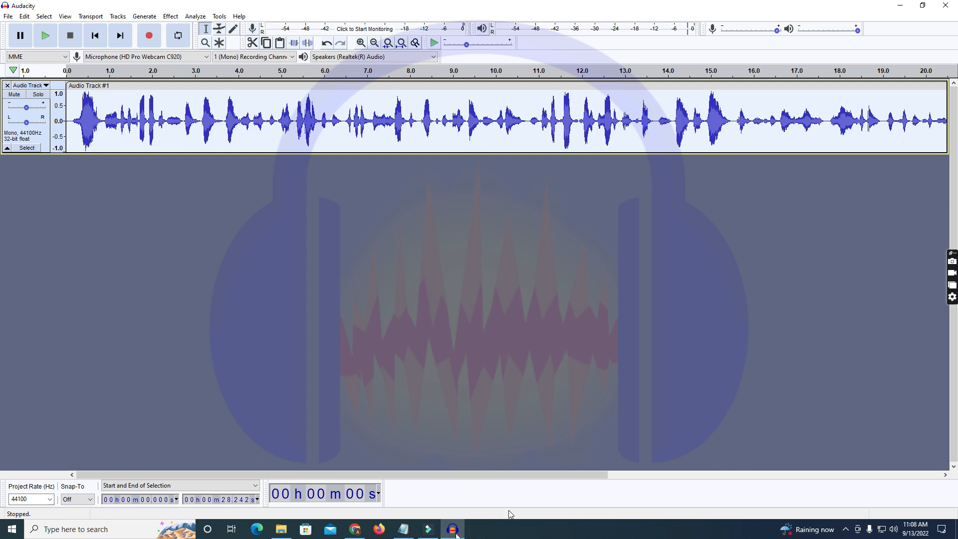
# Examine the truncated recording from beginning to end for remaining silent gaps.
pyautogui.moveTo(568, 477); pyautogui.dragTo(448, 424)
pyautogui.moveTo(481, 473); pyautogui.dragTo(943, 446)
pyautogui.moveTo(793, 445); pyautogui.dragTo(397, 434)
pyautogui.click(171, 17)
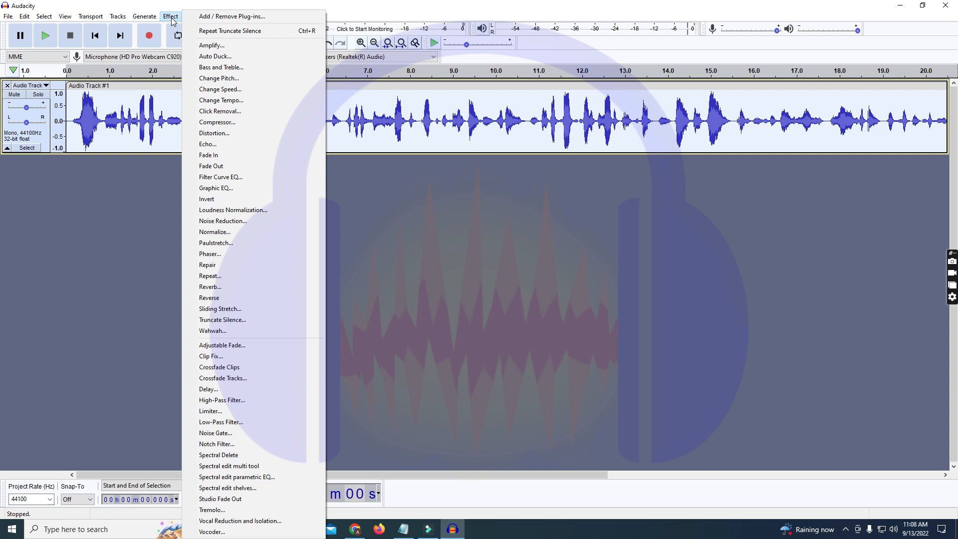
pyautogui.click(171, 19)
pyautogui.moveTo(405, 474)
pyautogui.mouseDown()
pyautogui.moveTo(444, 486)
pyautogui.moveTo(417, 469)
pyautogui.mouseUp()
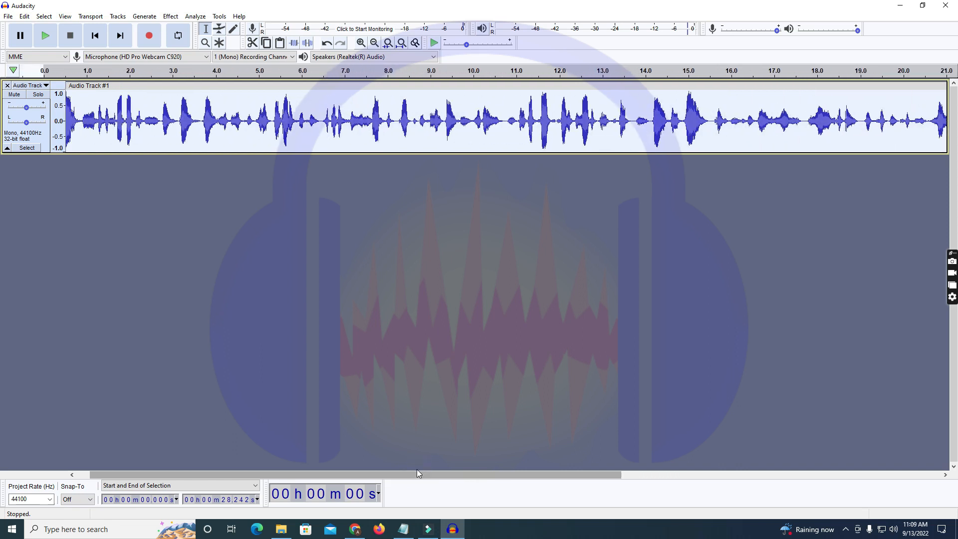
pyautogui.moveTo(609, 478); pyautogui.dragTo(595, 475)
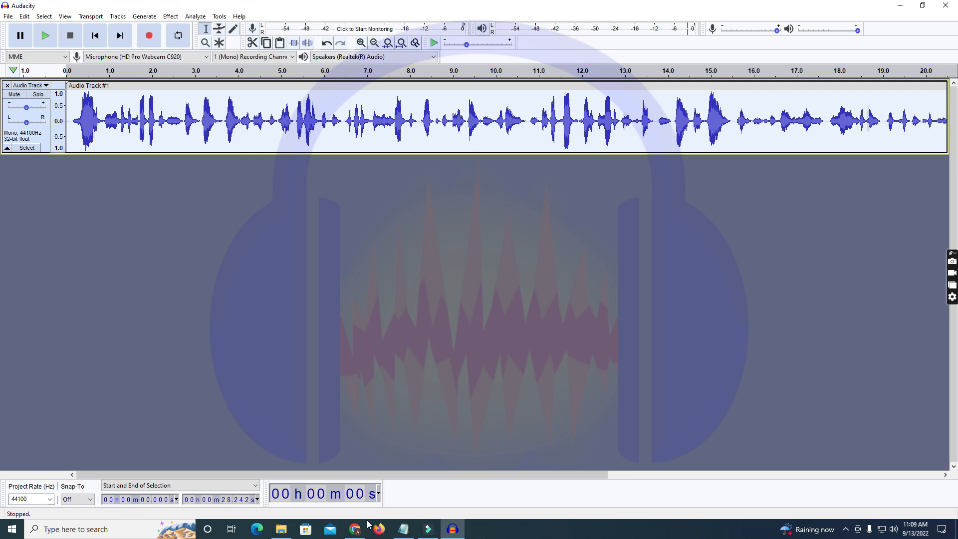
# Switch to the Filmora 9 window with the untitled video project.
pyautogui.click(427, 530)
pyautogui.click(427, 530)
pyautogui.click(428, 532)
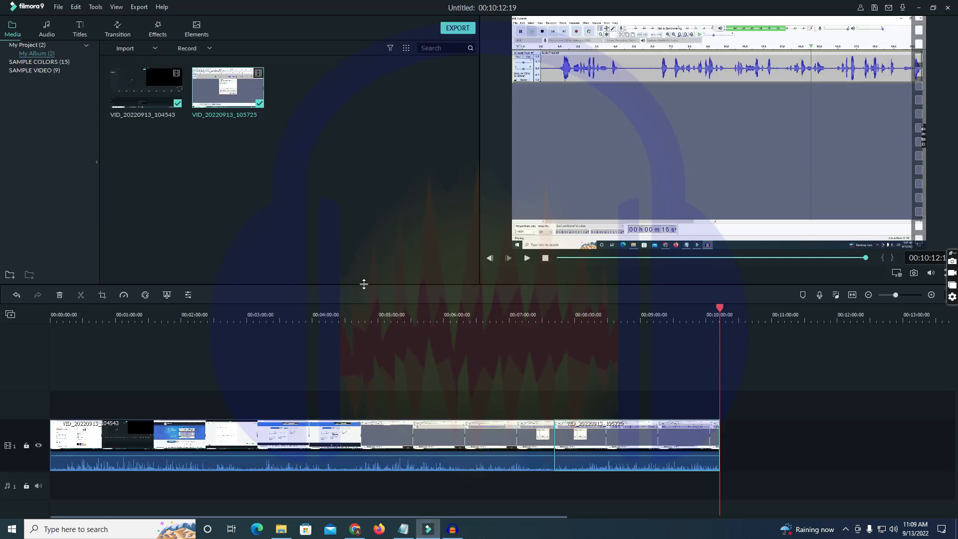